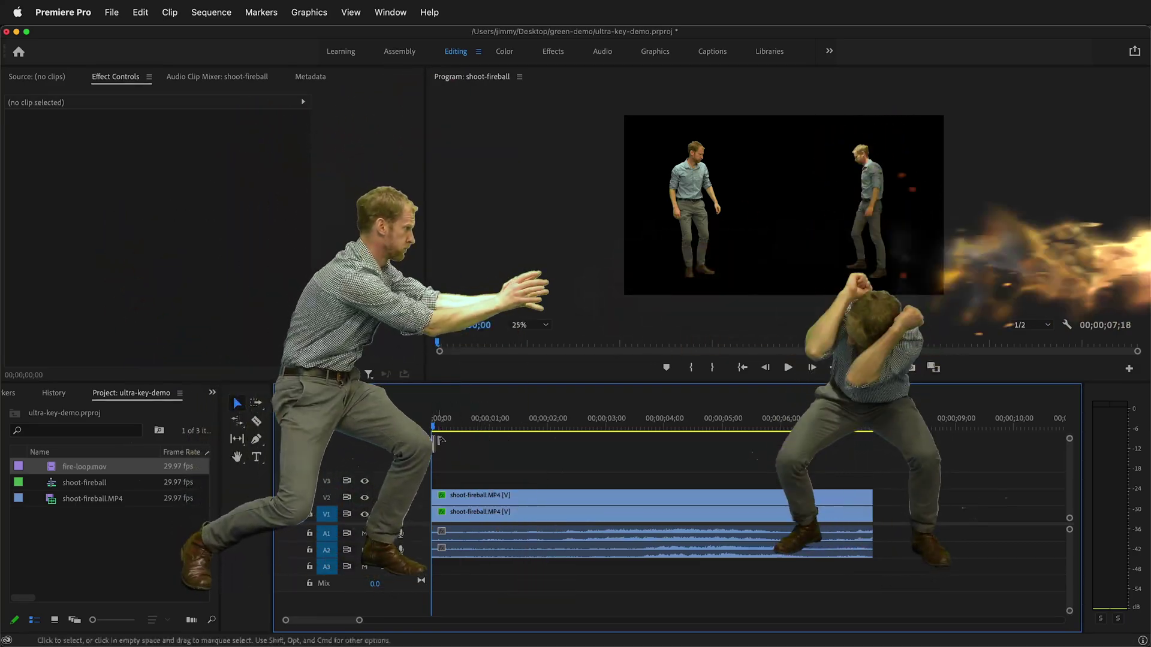
Place fire-loop.mov on V3 above the keyed fighters at the sequence start
click(436, 427)
mouse_move(436, 427)
mouse_down()
mouse_move(655, 420)
mouse_move(414, 430)
mouse_up()
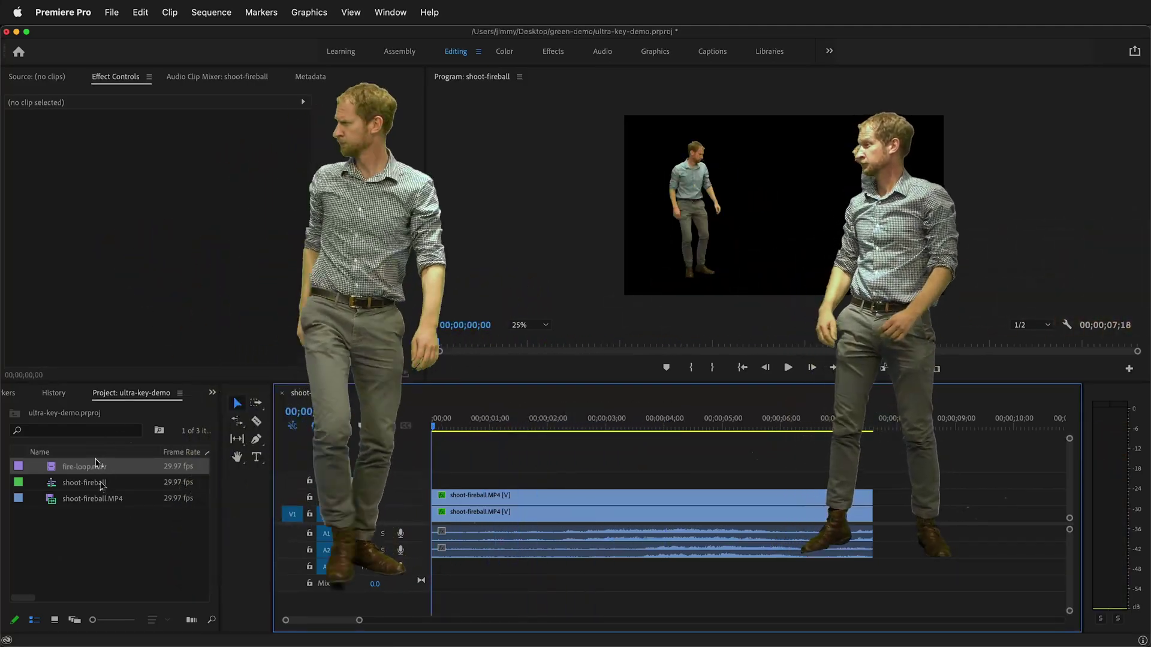
click(95, 468)
drag(96, 467, 436, 478)
click(534, 422)
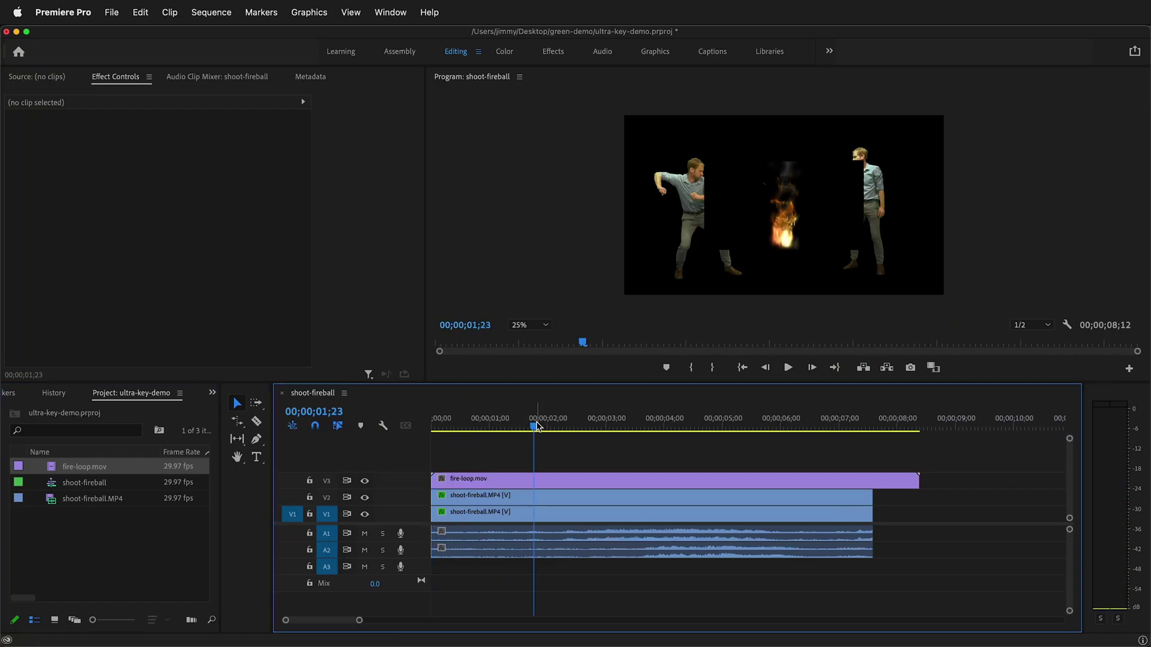
mouse_move(536, 426)
mouse_down()
mouse_move(732, 424)
mouse_move(557, 427)
mouse_up()
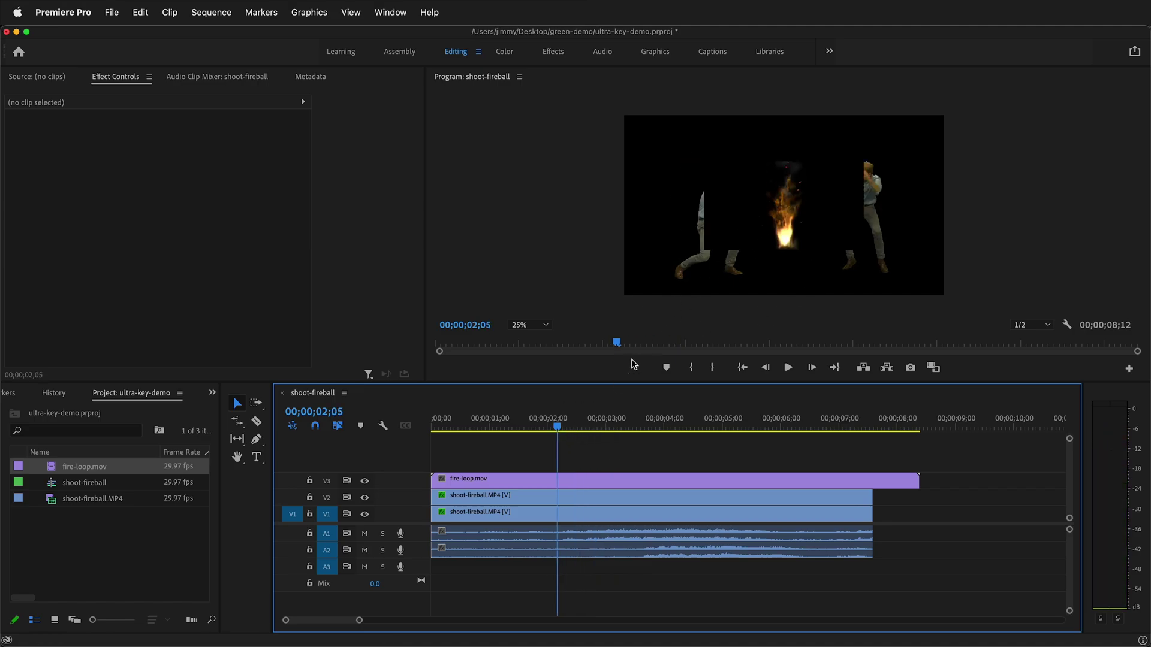
Set the fire clip's Opacity blend mode to Screen
click(481, 483)
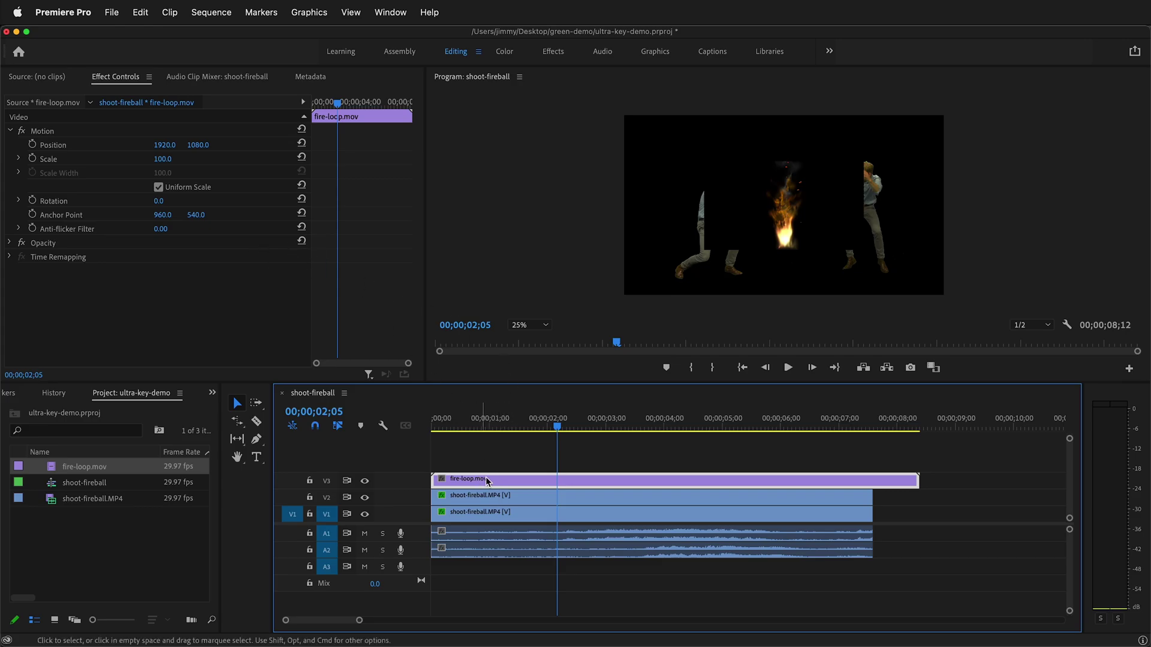
click(358, 365)
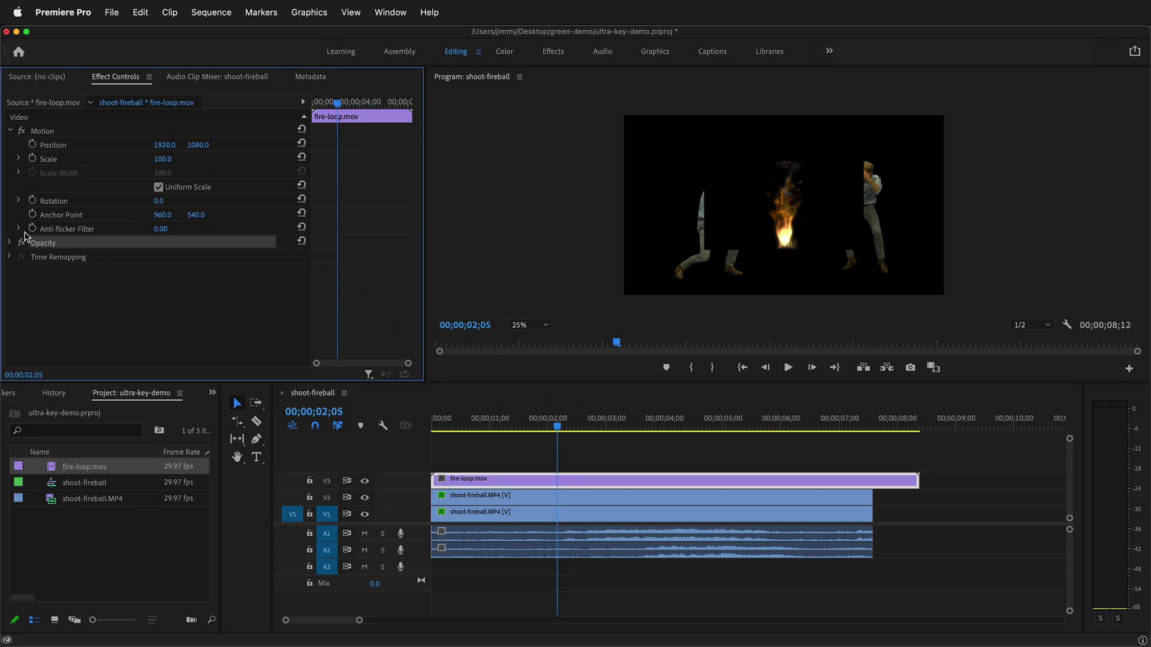
click(10, 243)
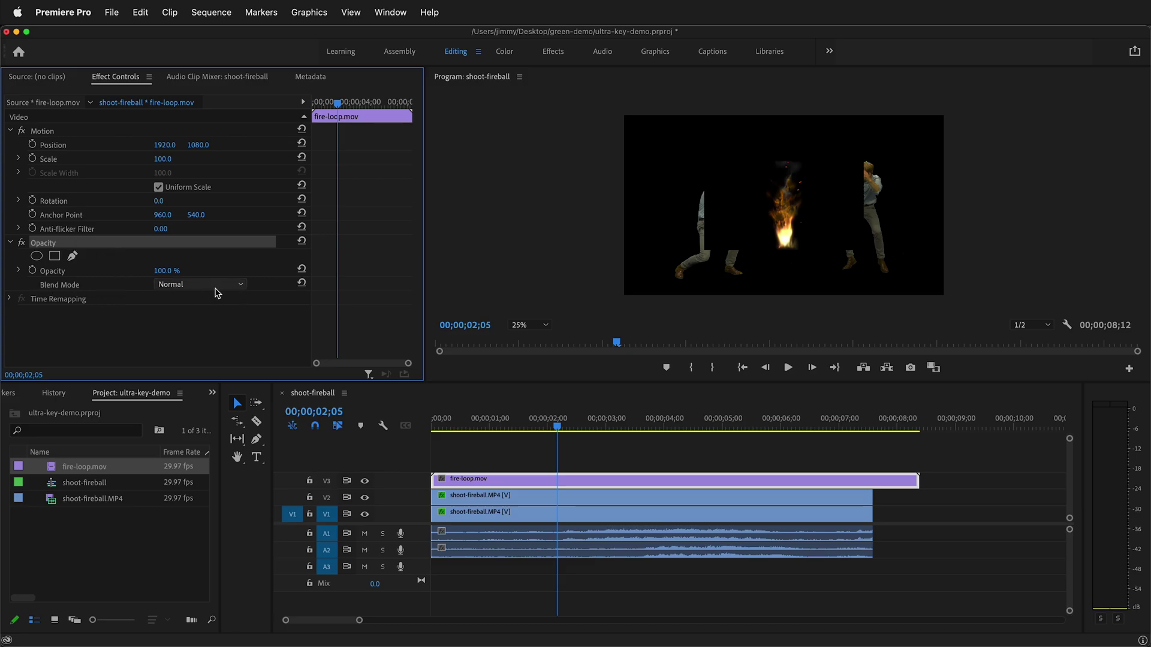
click(238, 287)
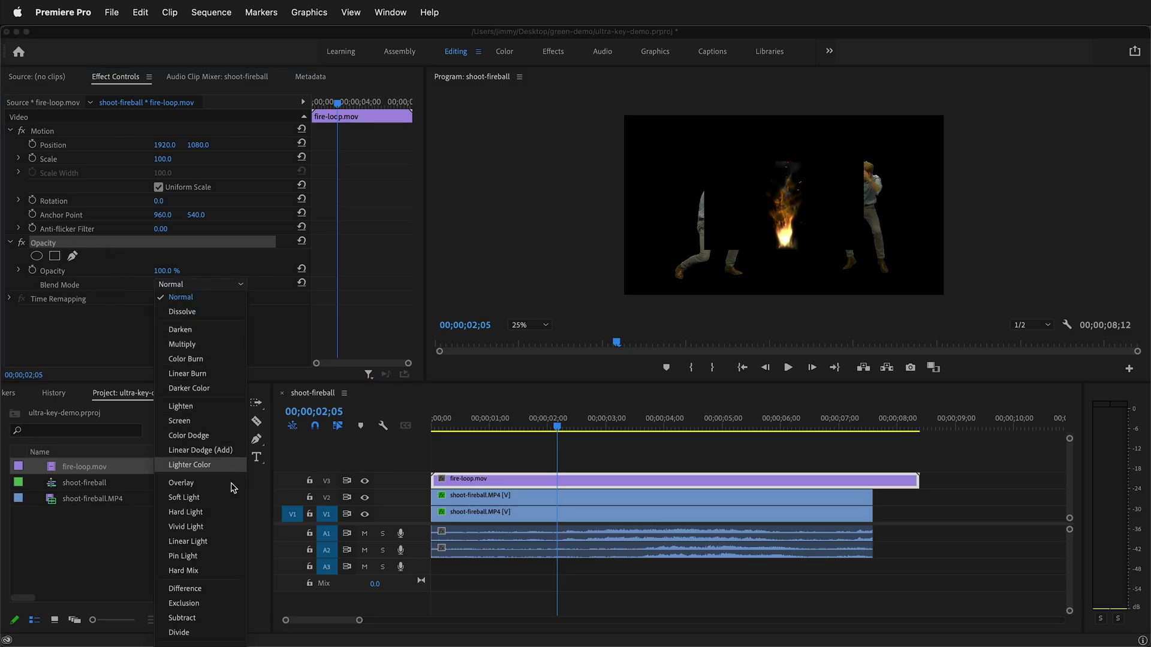
click(210, 421)
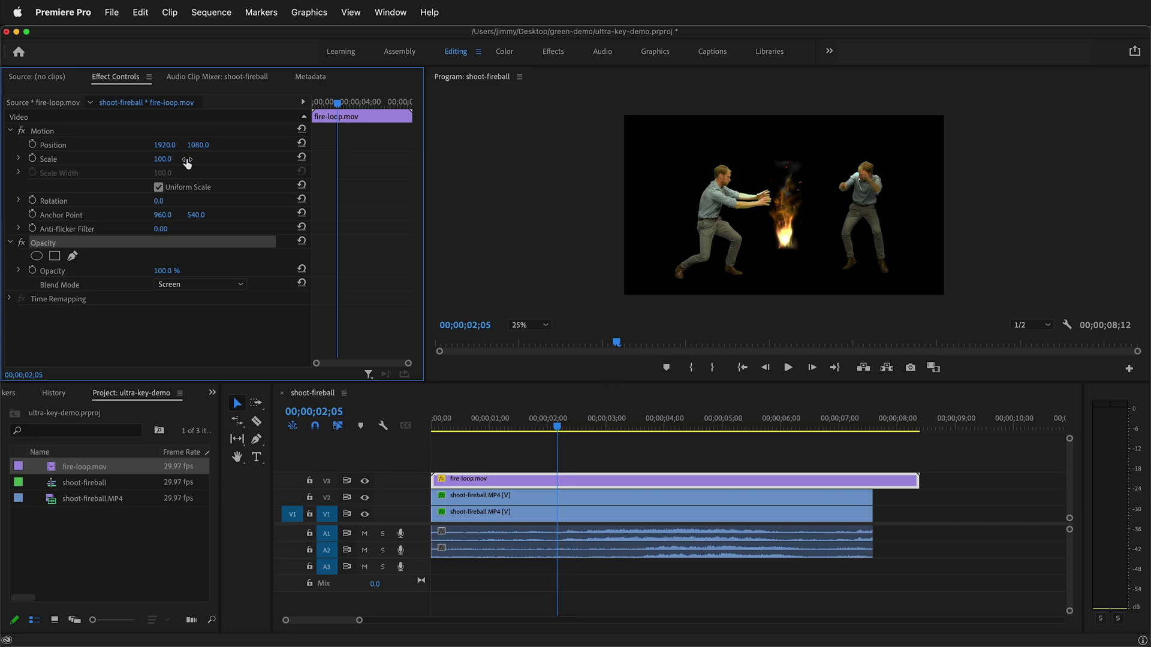
Rotate the fireball to -92° and set the fire clip's speed to 150%
drag(164, 200, 123, 201)
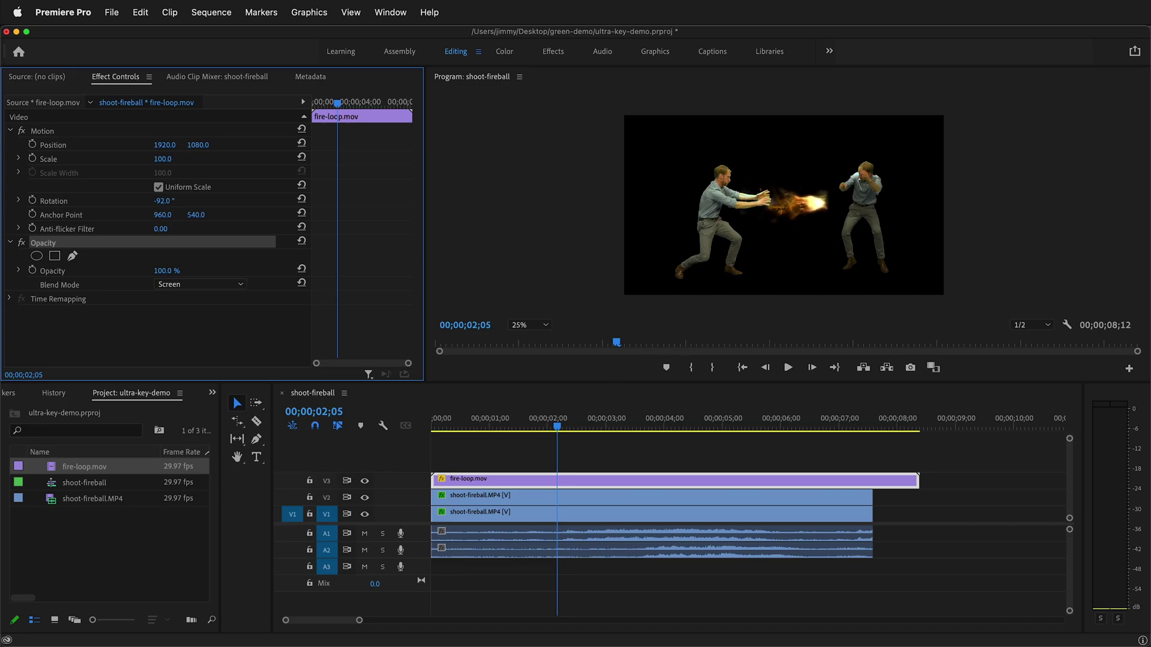
drag(570, 435, 660, 435)
right_click(563, 476)
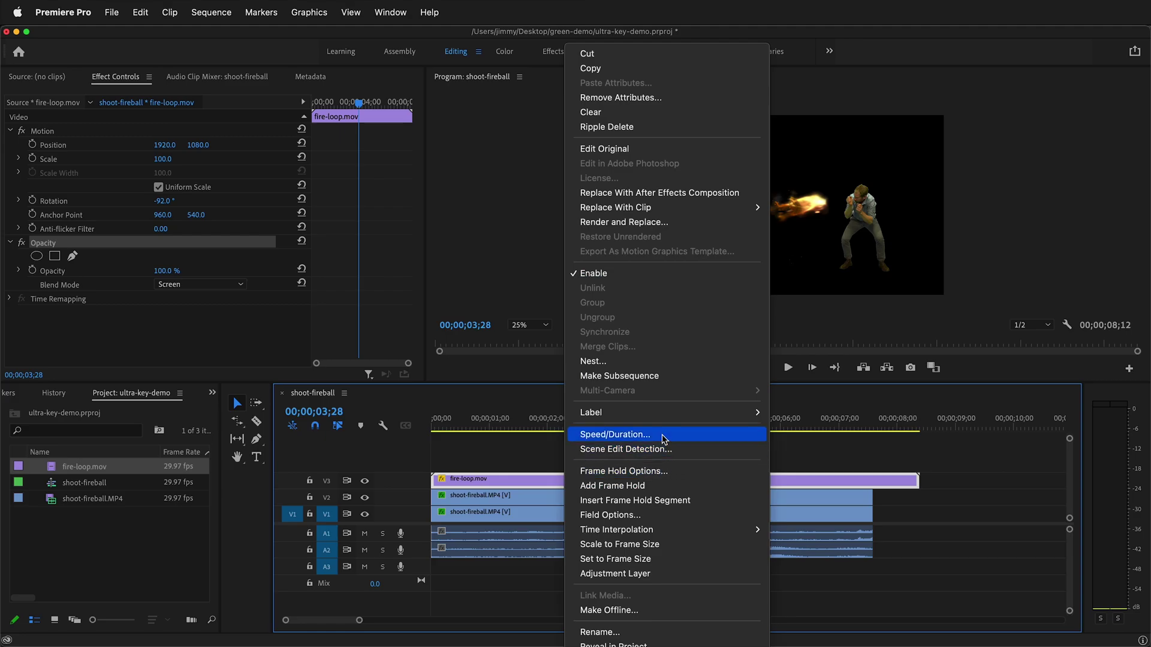
click(590, 434)
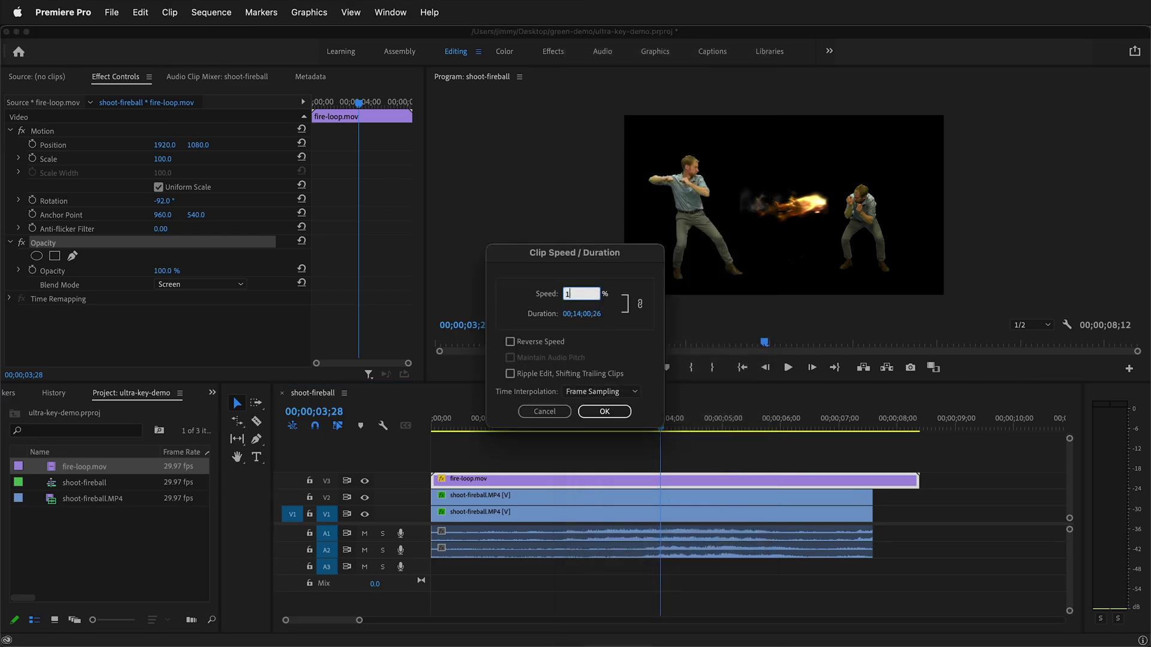
text(150)
click(605, 411)
drag(662, 427, 515, 428)
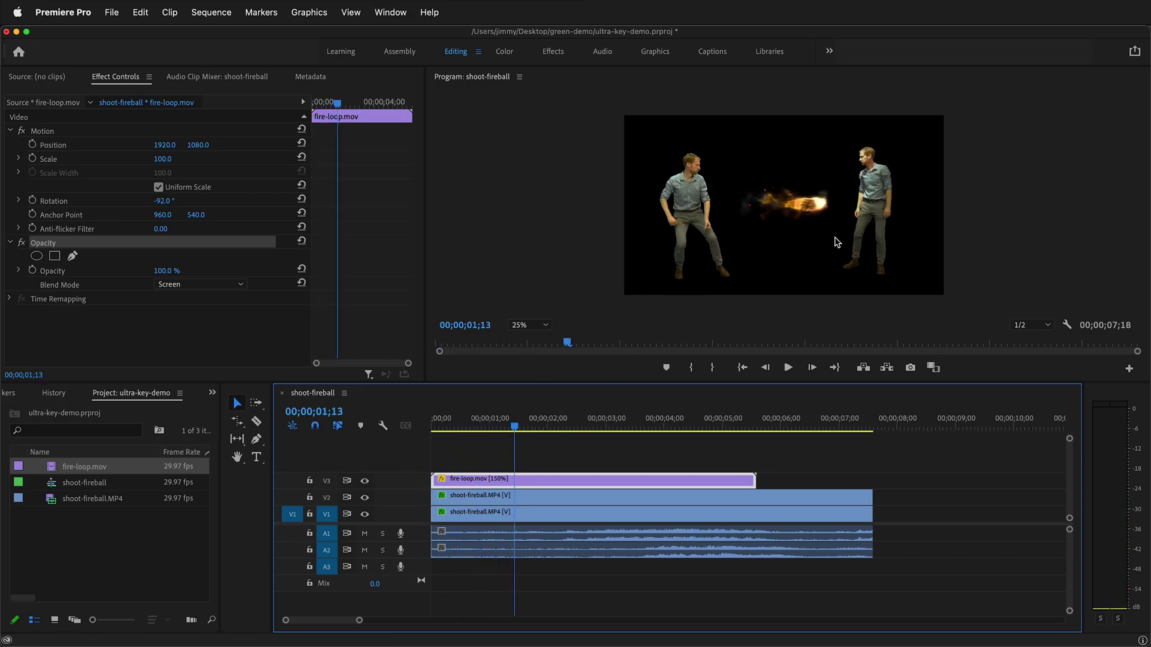
Move the fireball to the left fighter's hands at 1504, 1024 and slide the clip later on V3
click(807, 206)
drag(813, 207, 760, 212)
drag(515, 428, 558, 427)
drag(771, 211, 789, 203)
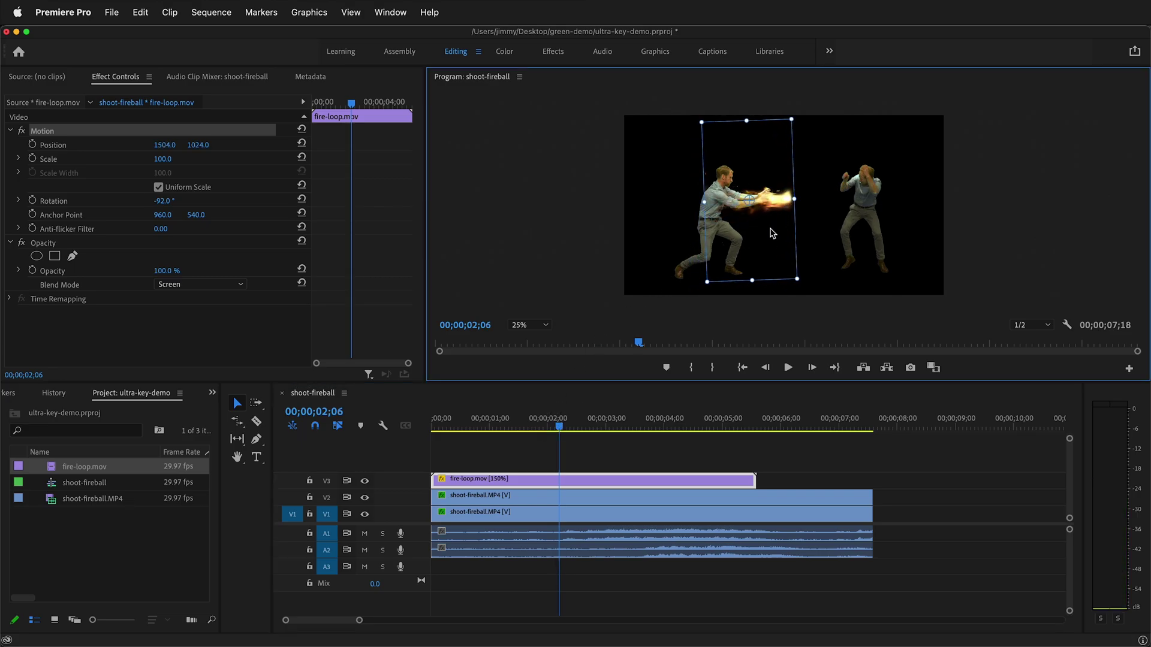
drag(518, 479, 641, 474)
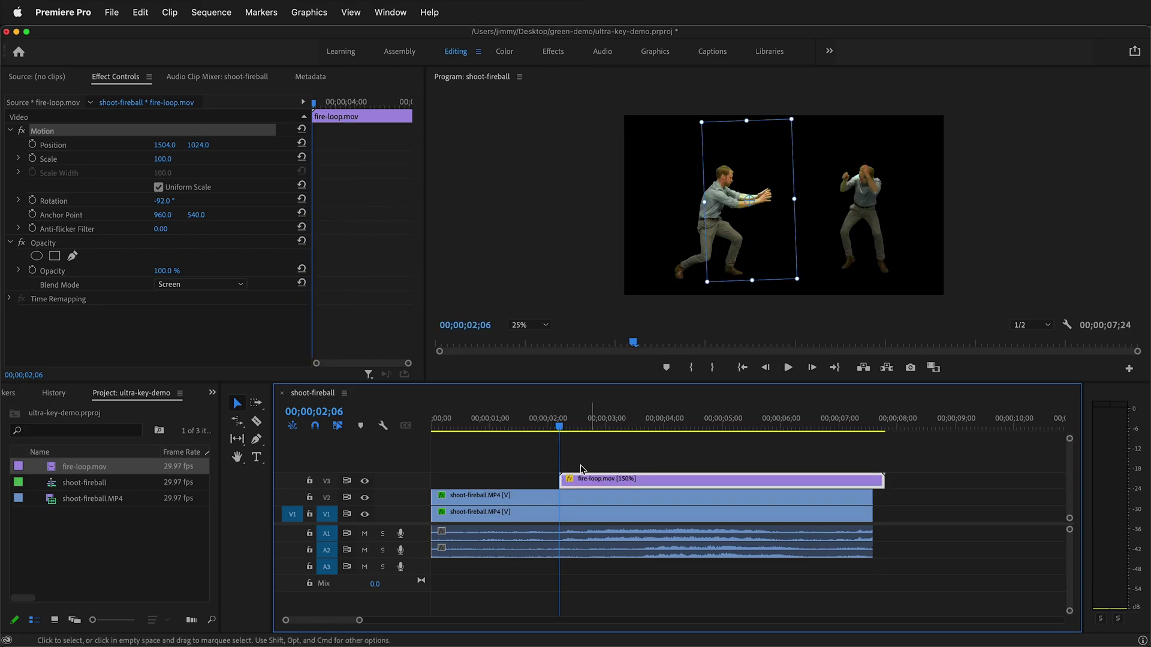
drag(559, 427, 597, 440)
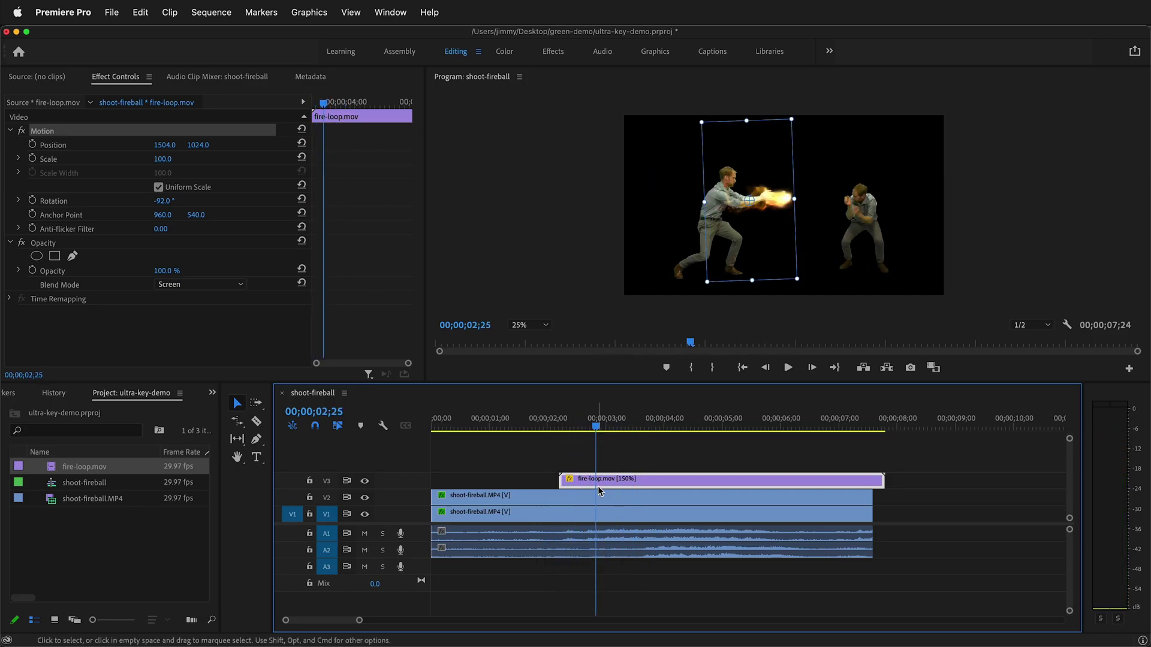
Change the fire clip's speed to 250%
right_click(625, 481)
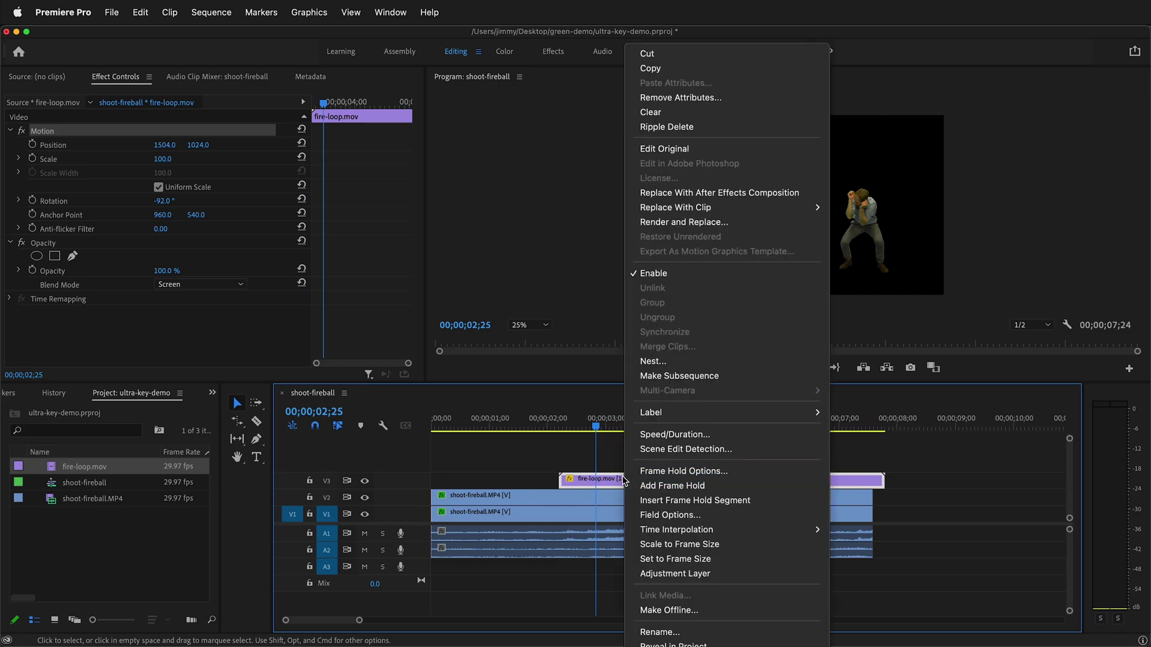
click(657, 435)
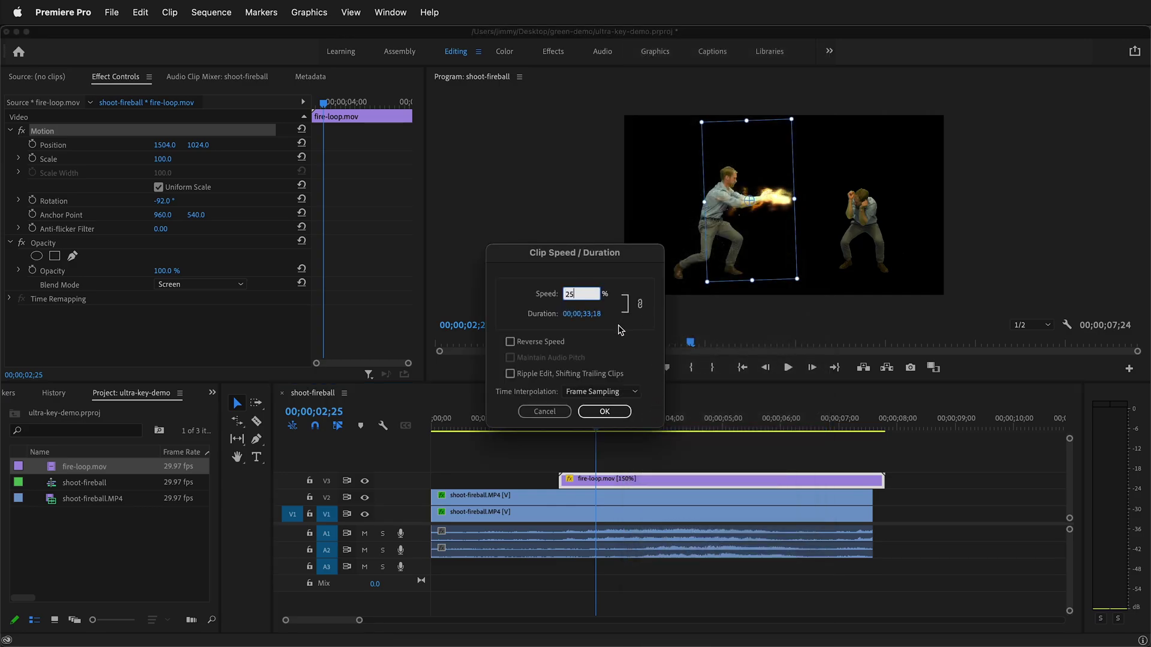
text(250)
click(611, 413)
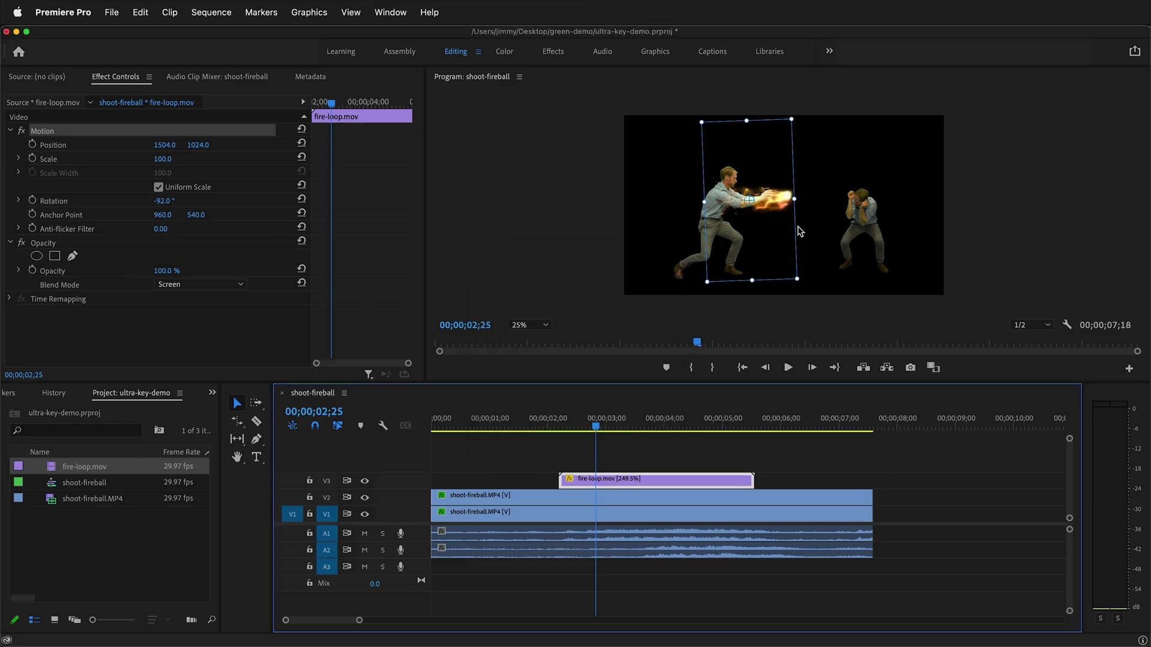
Reposition the fireball to 1000, 944 on the left fighter's hands
drag(595, 426, 555, 433)
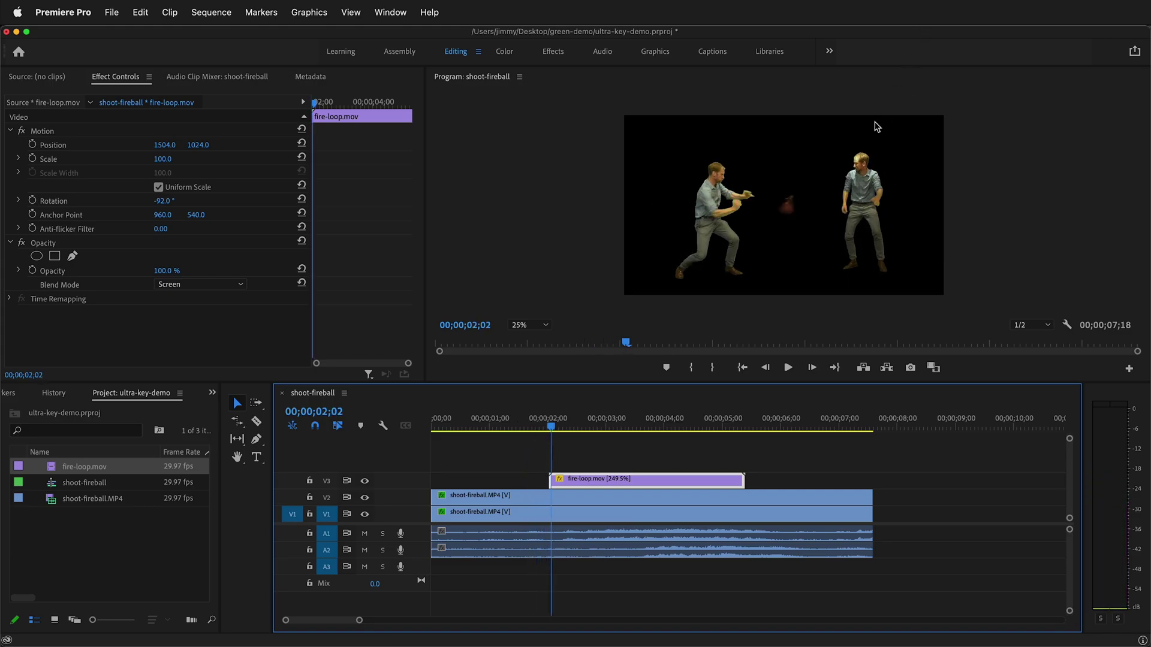
click(787, 216)
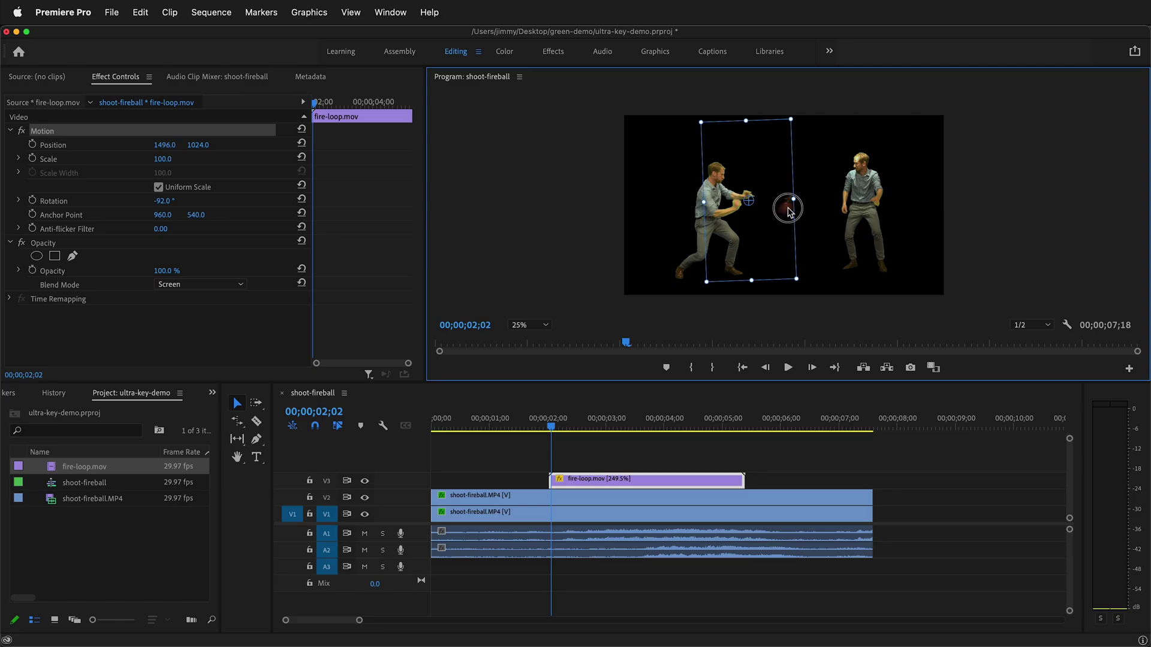
drag(788, 210, 749, 203)
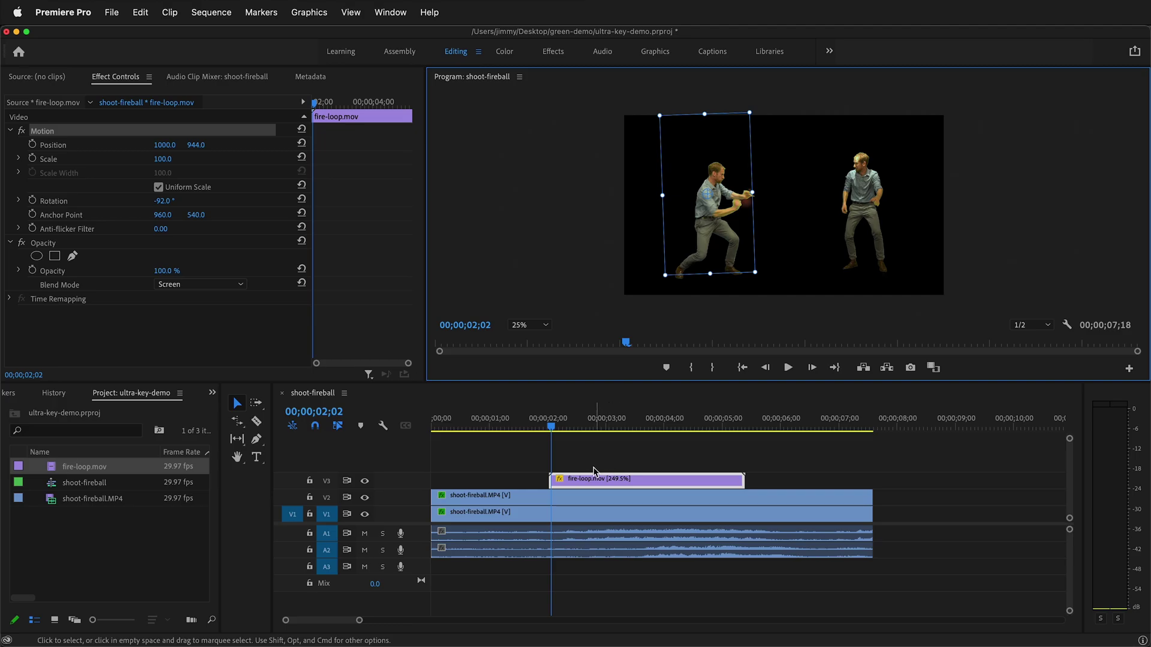
Keyframe the fireball's Position from 1000, 944 at 00;00;02;00 to 4384, 1240 on the right fighter
drag(551, 428, 549, 427)
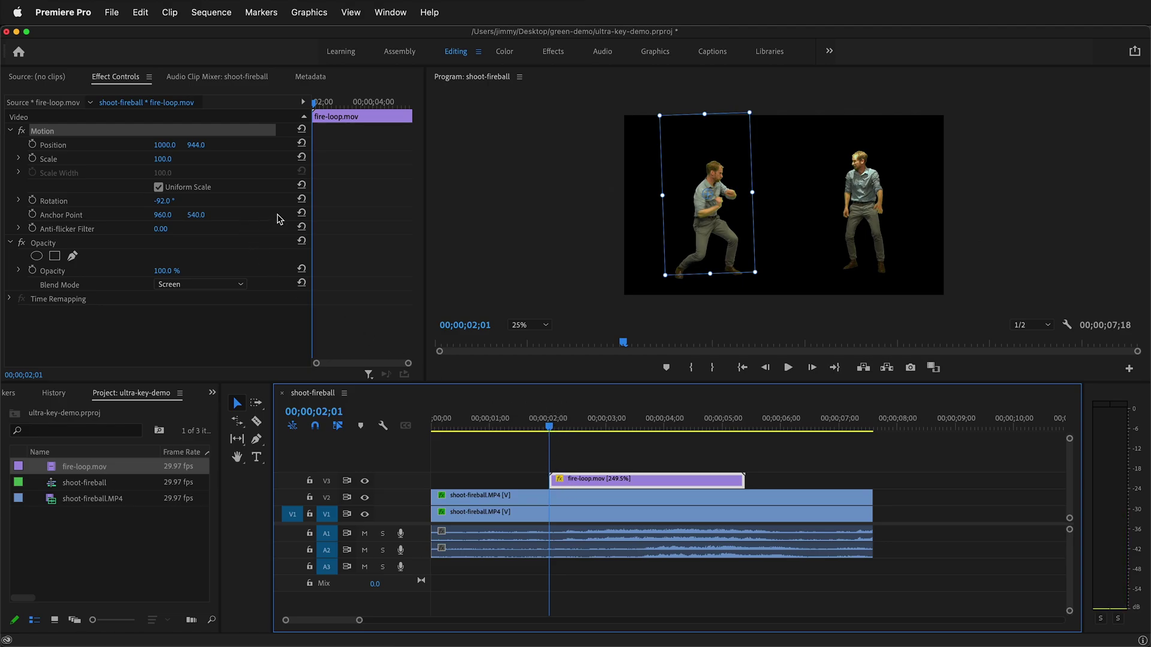
click(33, 145)
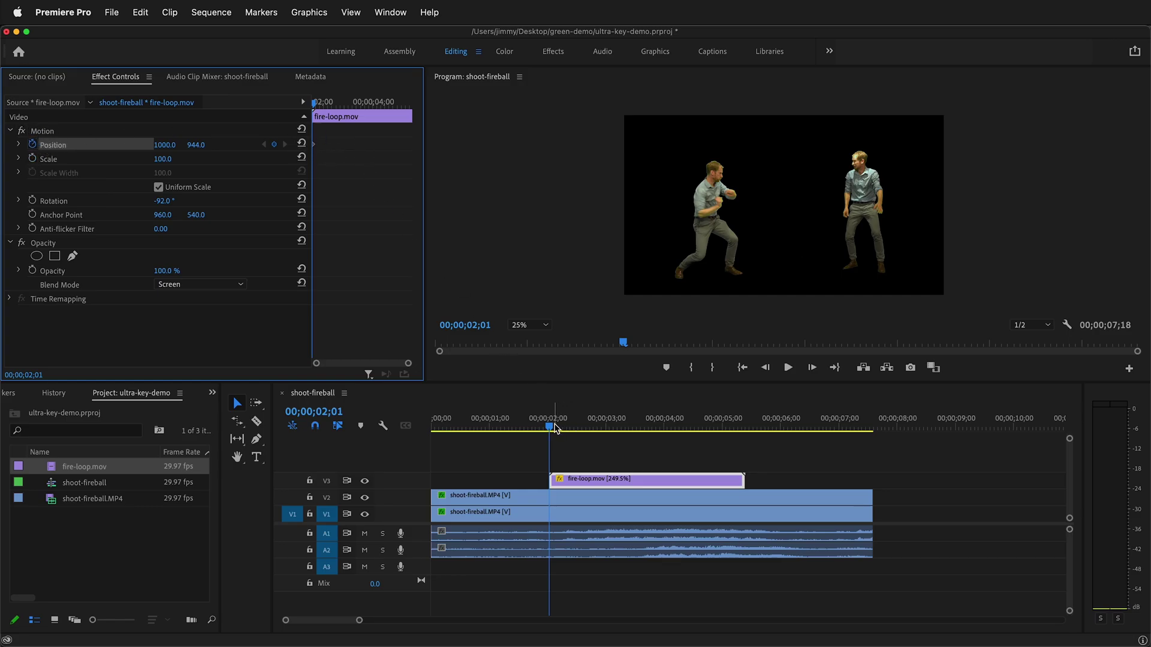
drag(552, 429, 582, 443)
click(735, 200)
drag(734, 201, 1015, 222)
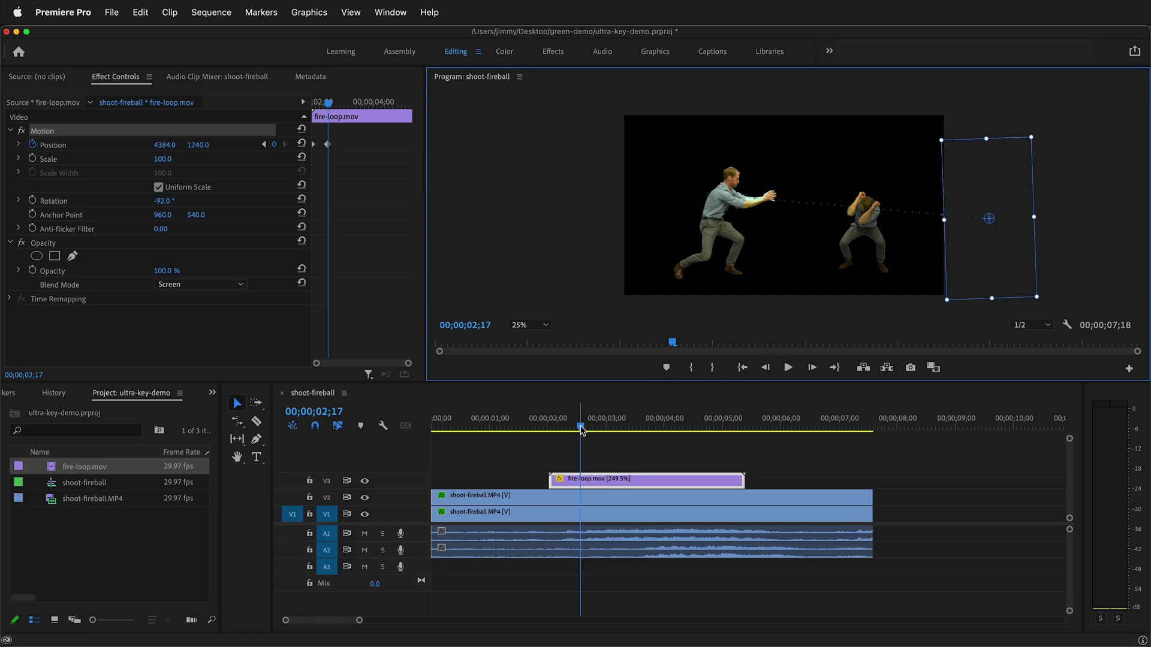
Play the fireball animation from the start and find the frame where it meets the right fighter
drag(581, 428, 438, 427)
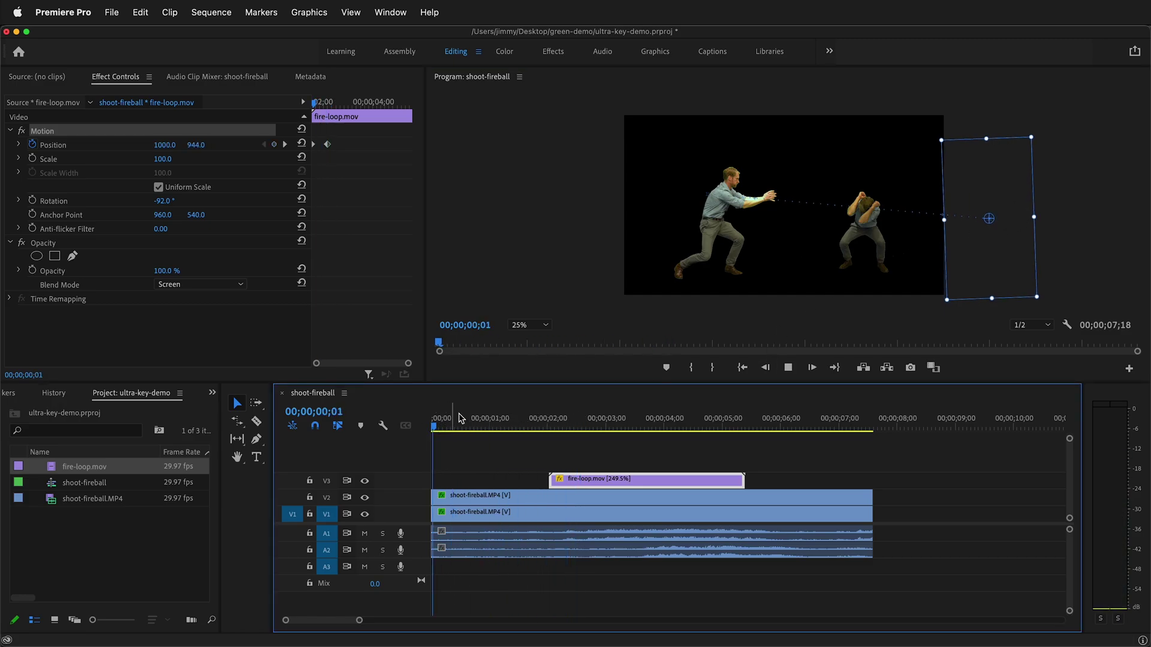
key(space)
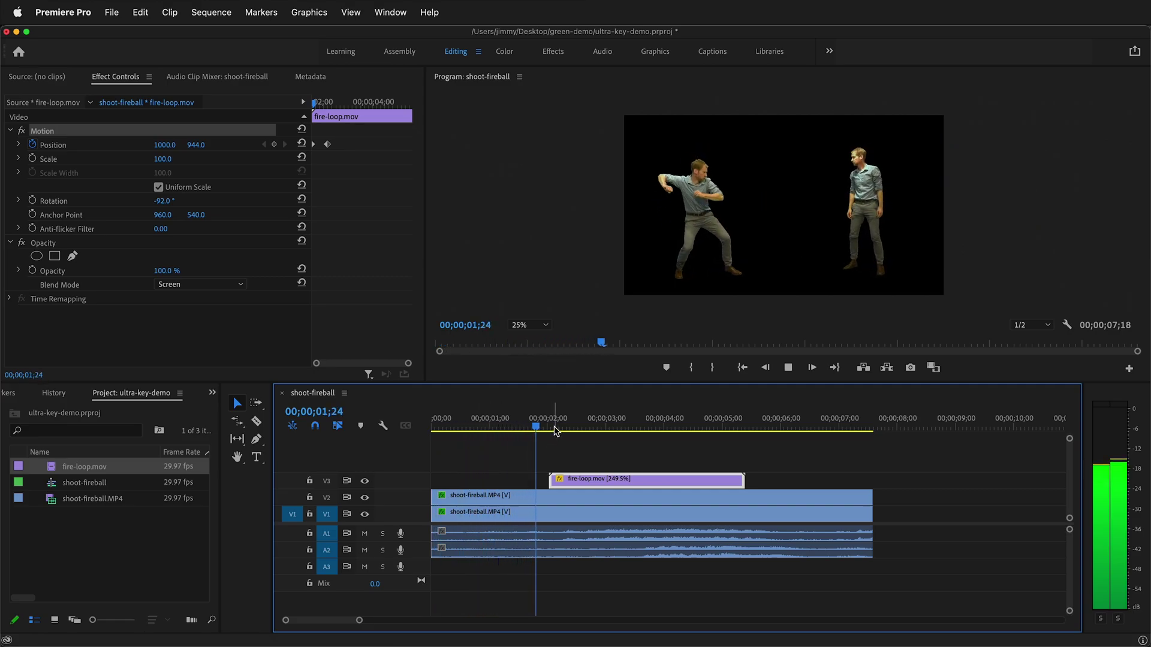
click(597, 427)
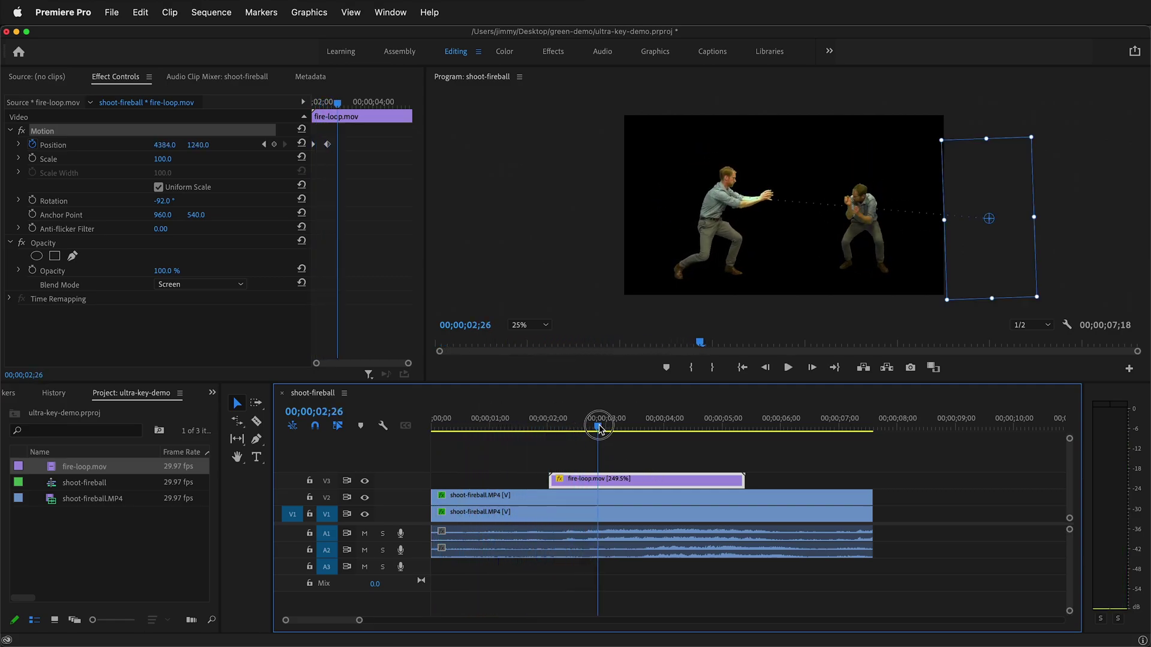
drag(598, 428, 563, 428)
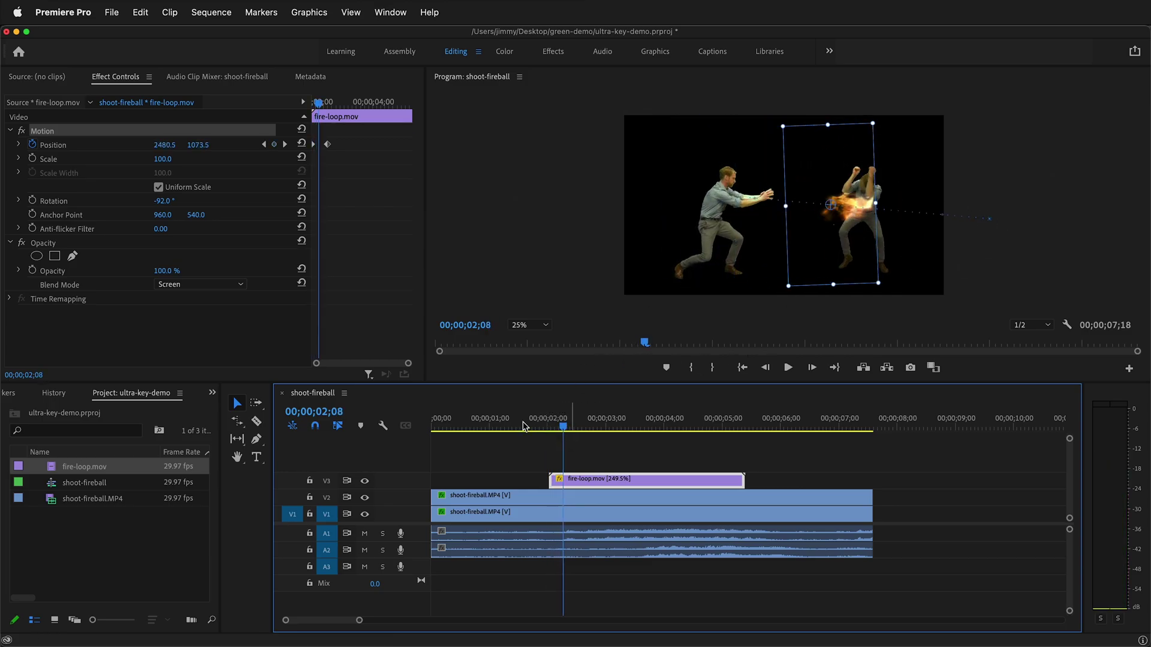
Add a Position keyframe at the impact frame and set Position 3405, -505 at 00;00;02;16
click(274, 145)
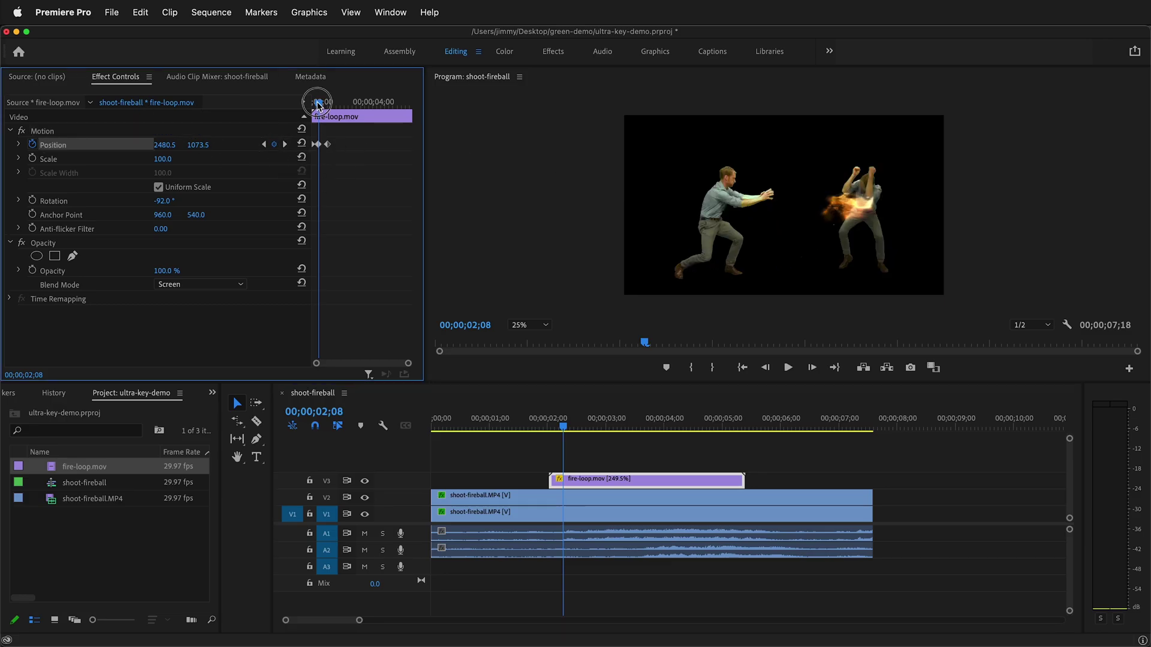
drag(317, 105, 342, 114)
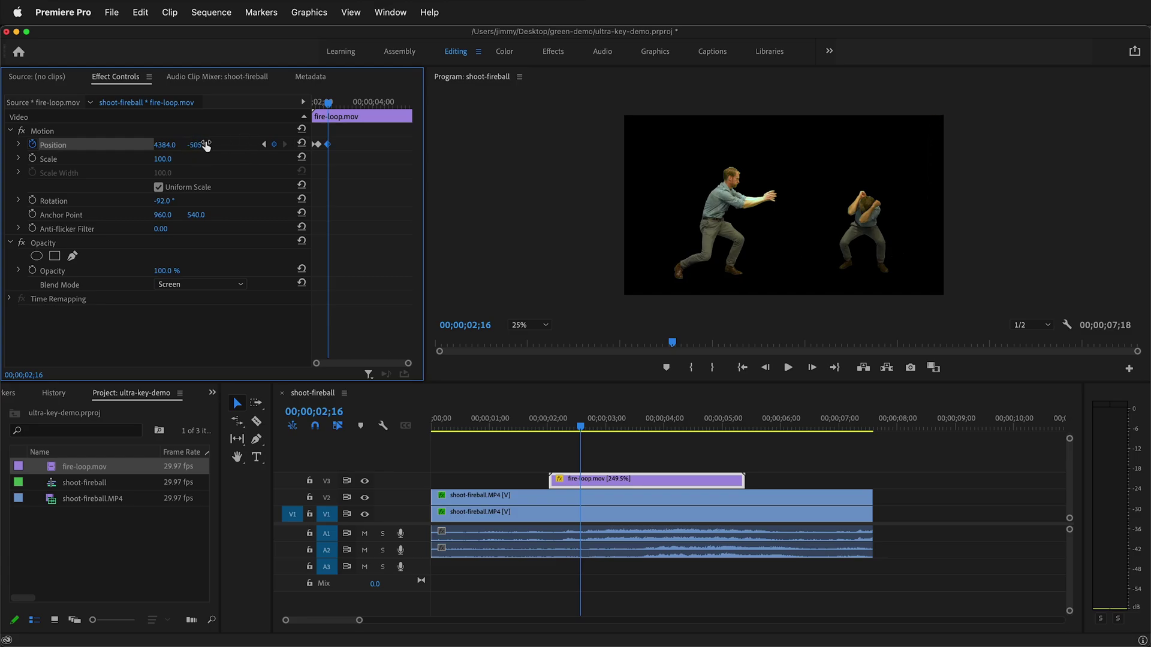
drag(164, 144, 887, 572)
Preview the fireball's deflection from the sequence start
drag(581, 427, 419, 429)
key(space)
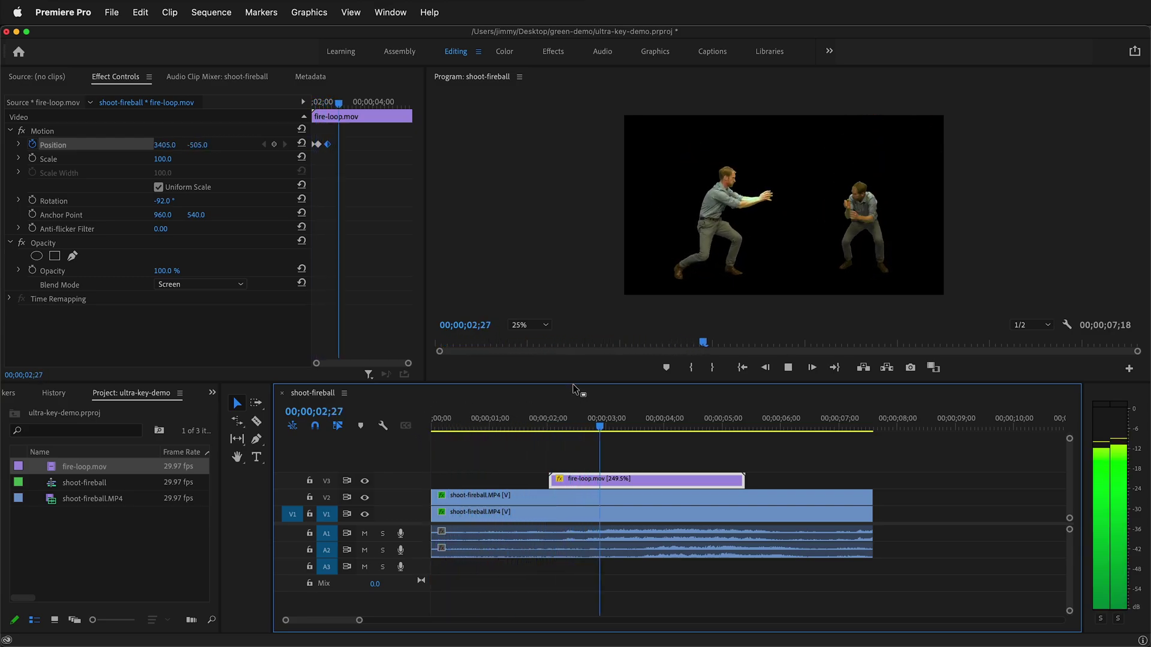
key(space)
drag(534, 424, 689, 458)
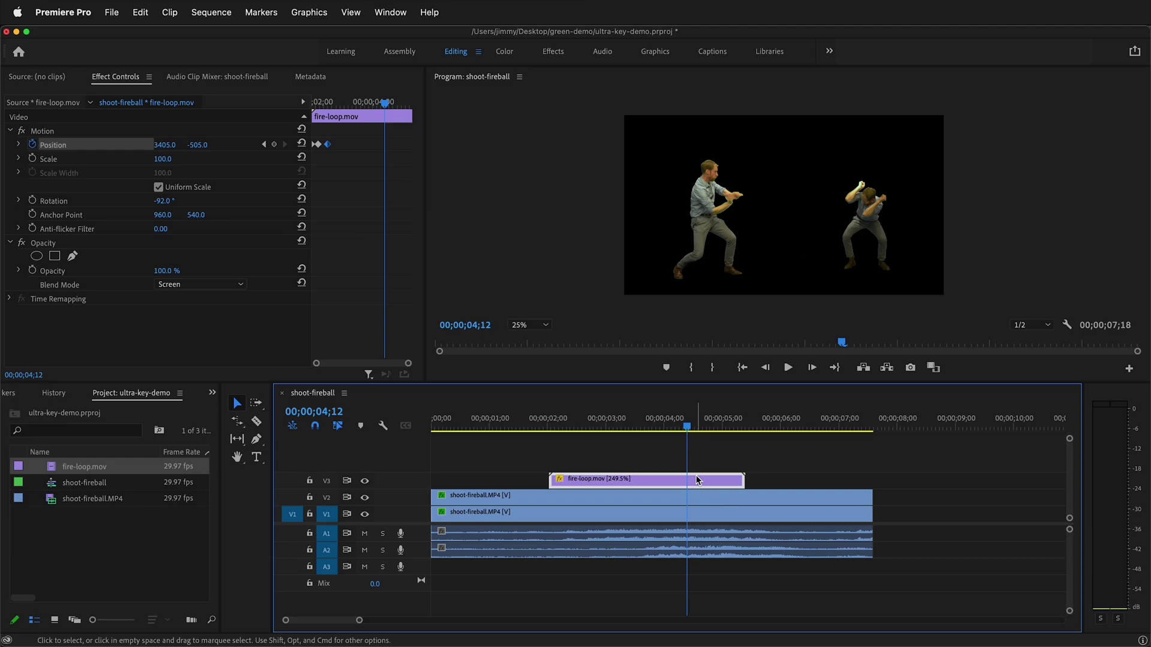
Duplicate the fire-loop clip onto a new V4 track at 00;00;04;12 and play it back
drag(698, 479, 694, 466)
drag(596, 465, 737, 471)
click(782, 475)
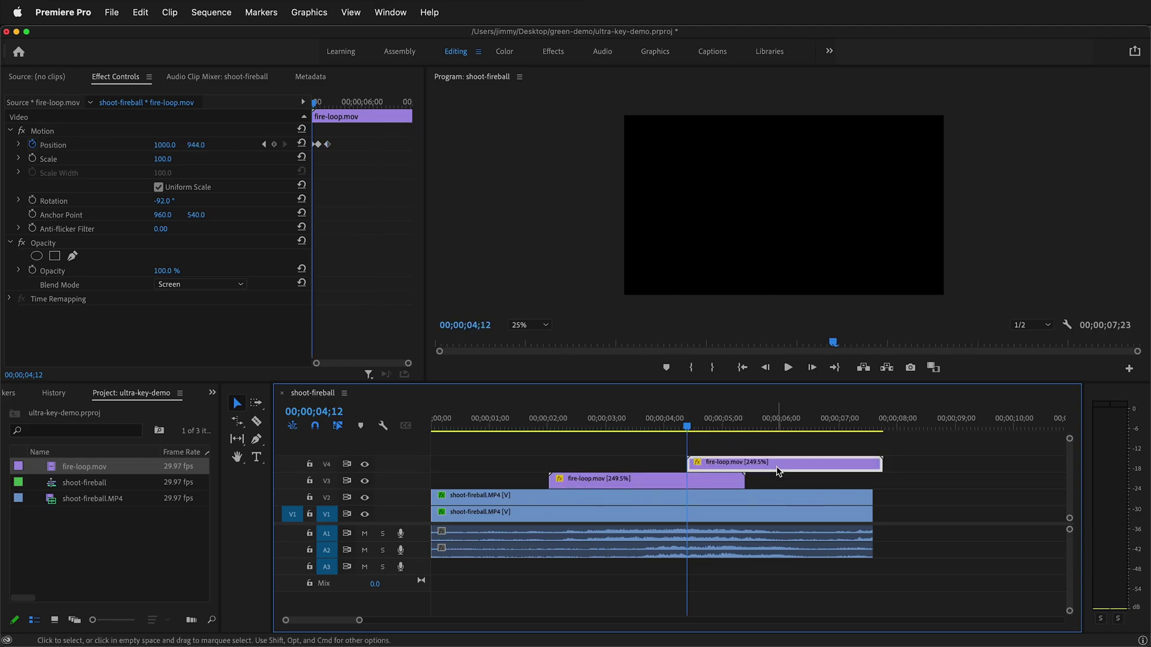
drag(686, 424, 431, 406)
key(space)
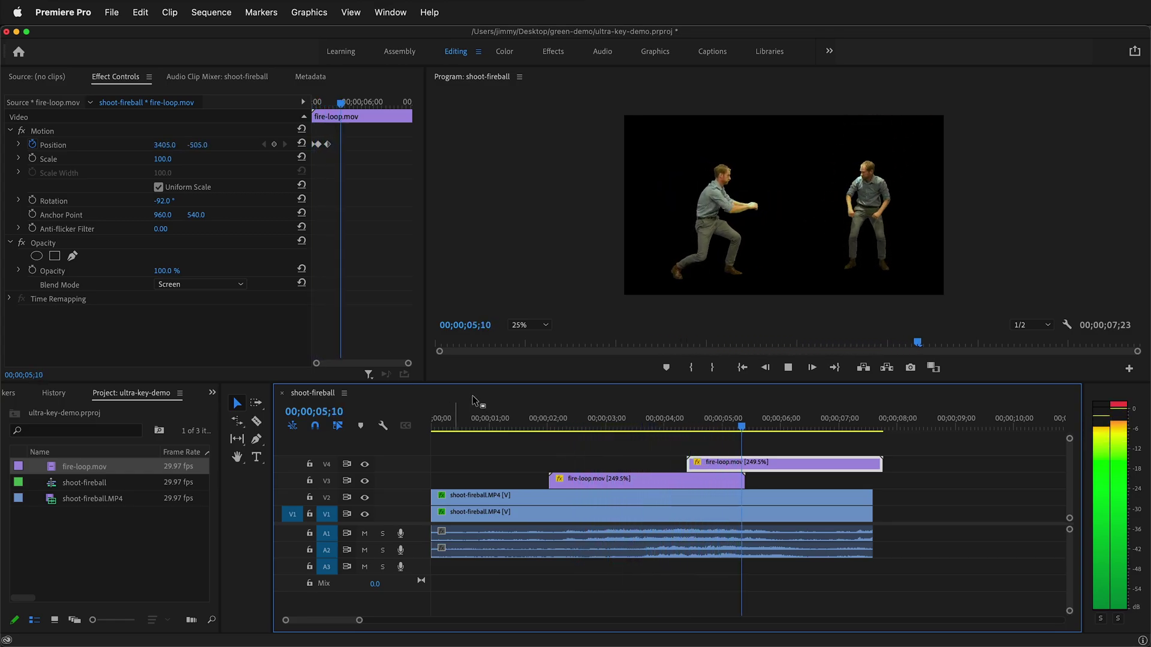
key(space)
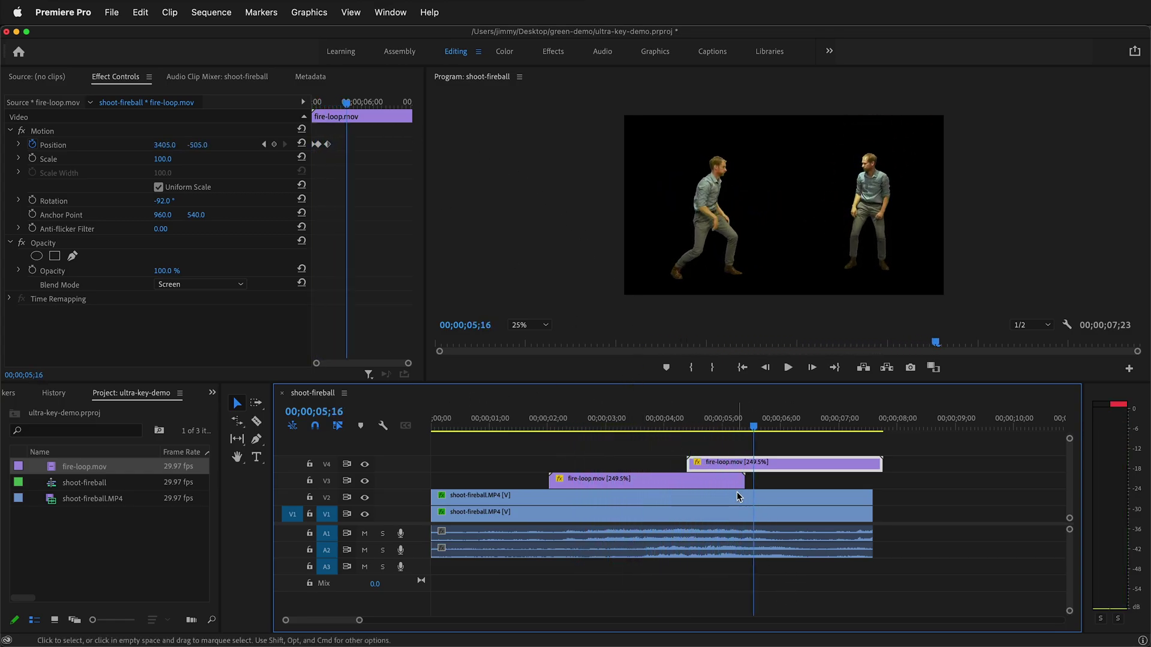
Push the V3 fireball's 00;00;02;16 Position keyframe right to horizontal 5217
click(713, 484)
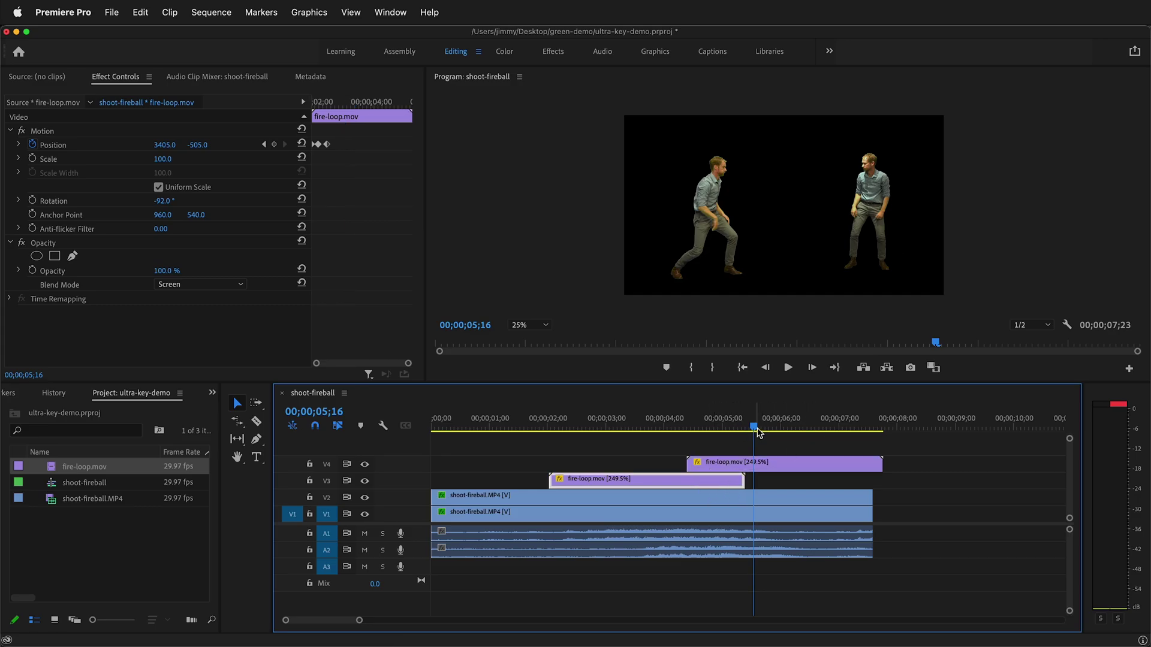
click(335, 103)
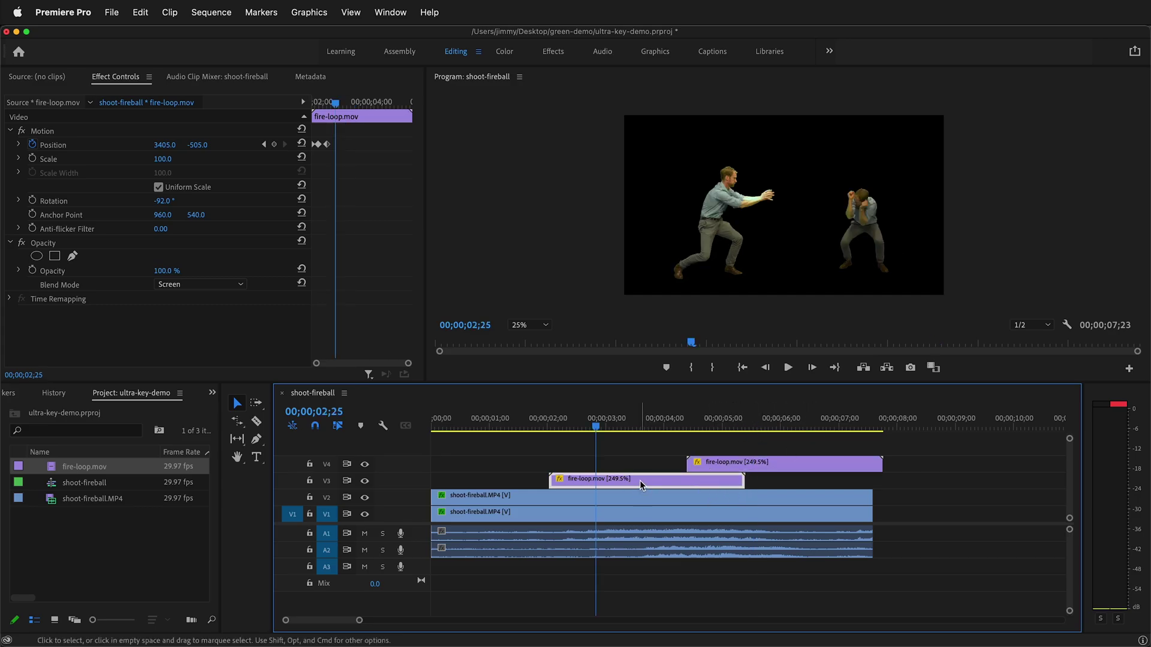
click(318, 145)
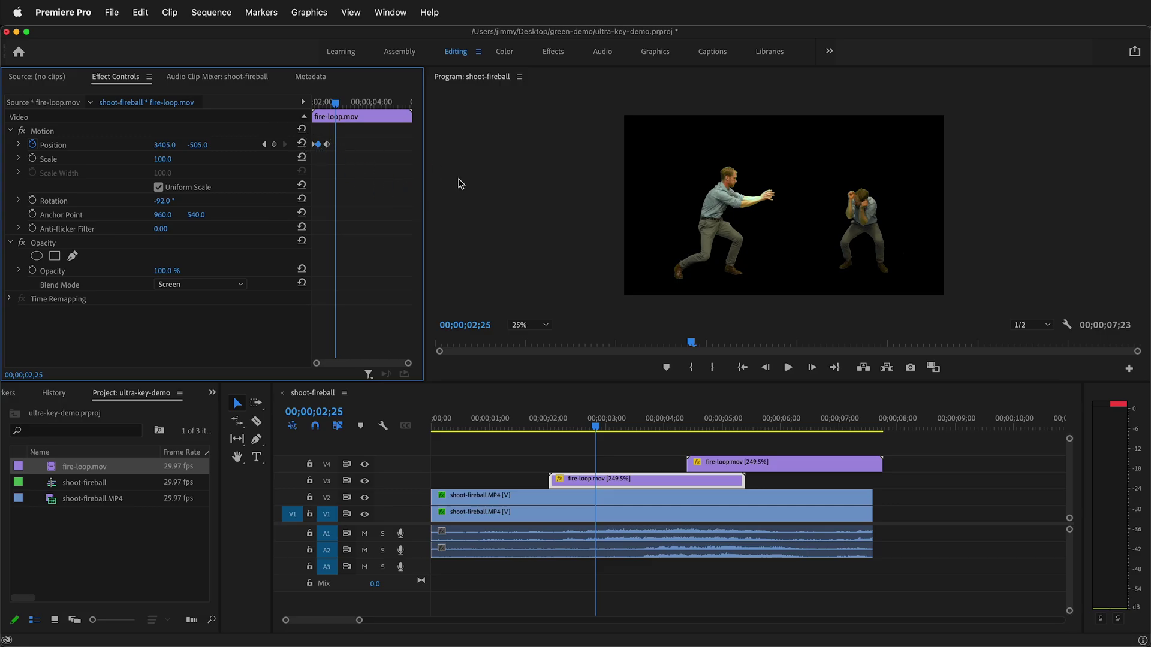
drag(336, 104, 327, 104)
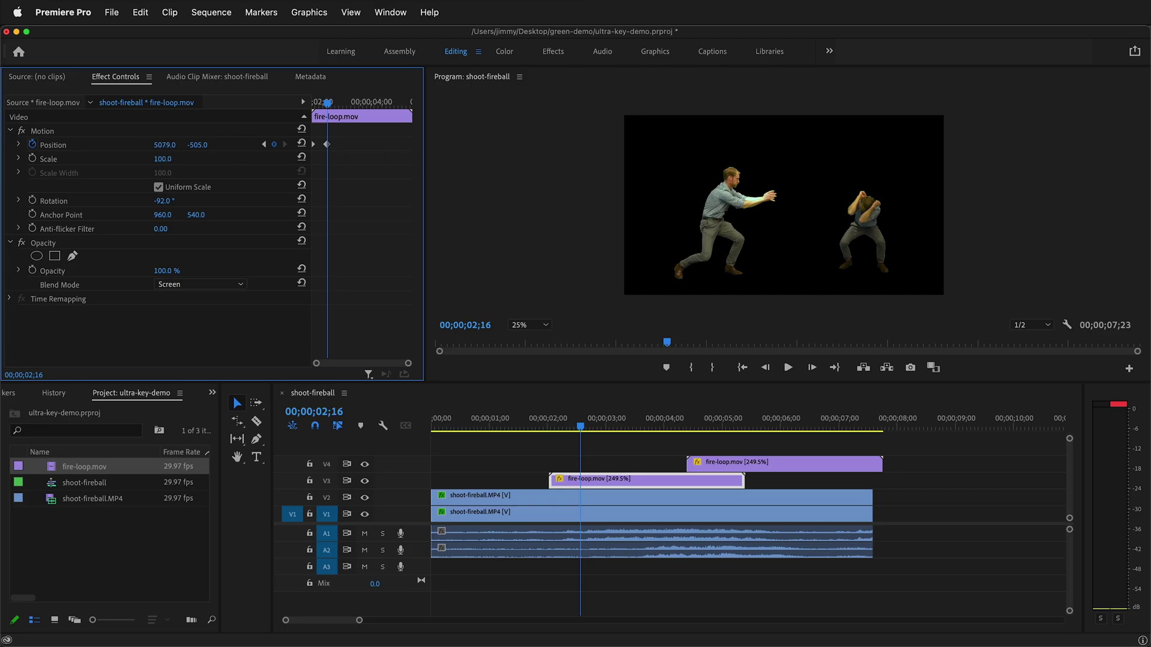
drag(165, 146, 220, 145)
mouse_move(580, 429)
mouse_down()
mouse_move(532, 427)
mouse_move(576, 428)
mouse_up()
Lower the exit point to vertical 1186 and bend the motion path into a curve
click(805, 169)
click(247, 160)
key(Right)
drag(197, 144, 383, 145)
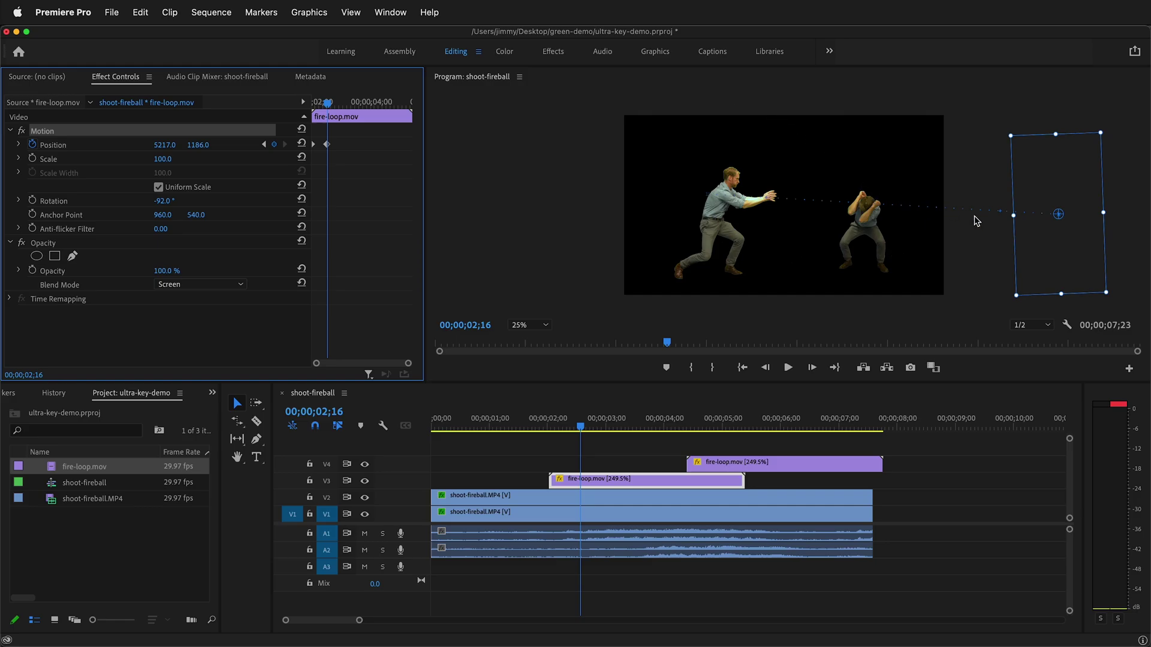
click(1000, 214)
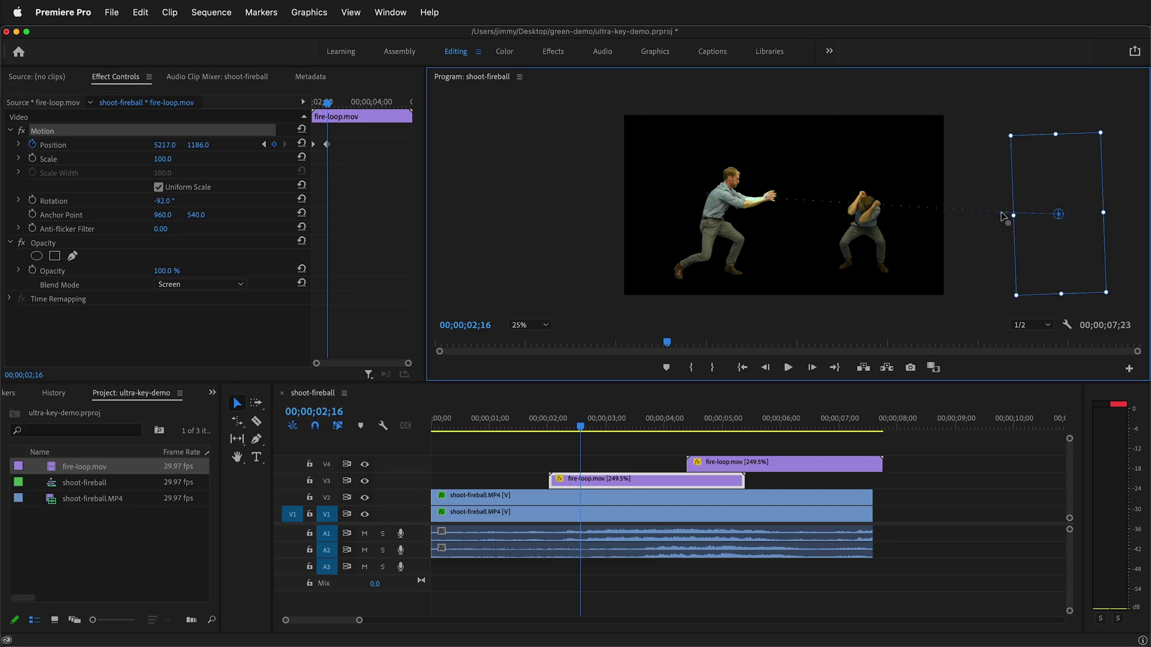
drag(1003, 216, 1005, 264)
click(726, 463)
click(645, 483)
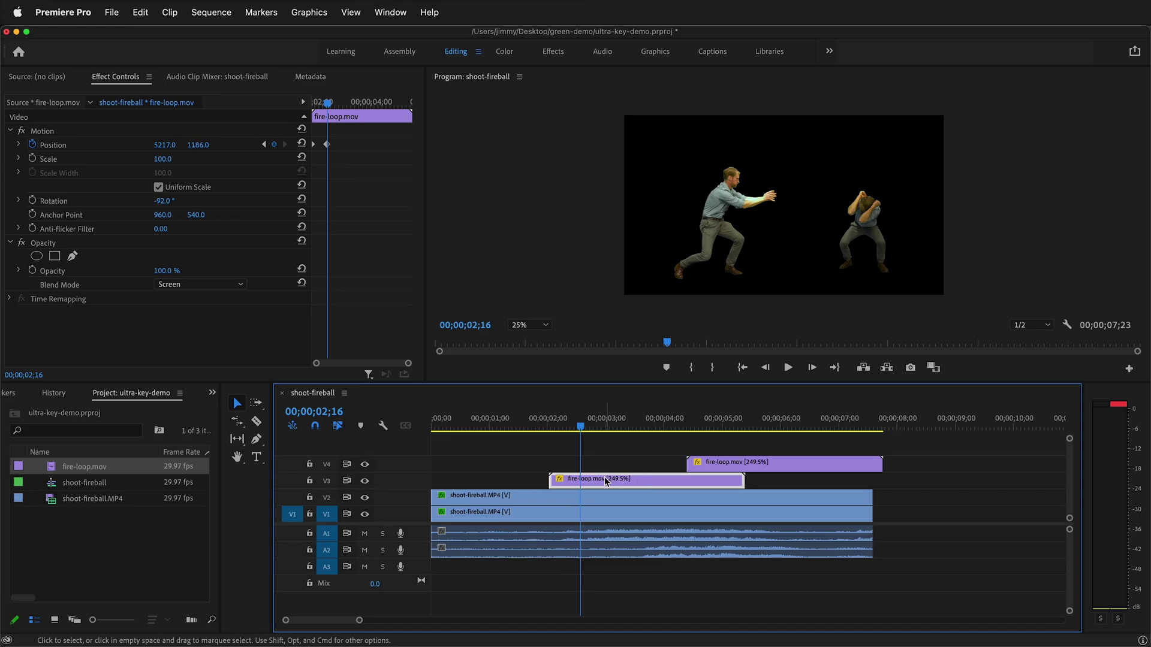
drag(594, 485, 735, 462)
drag(590, 428, 486, 424)
key(space)
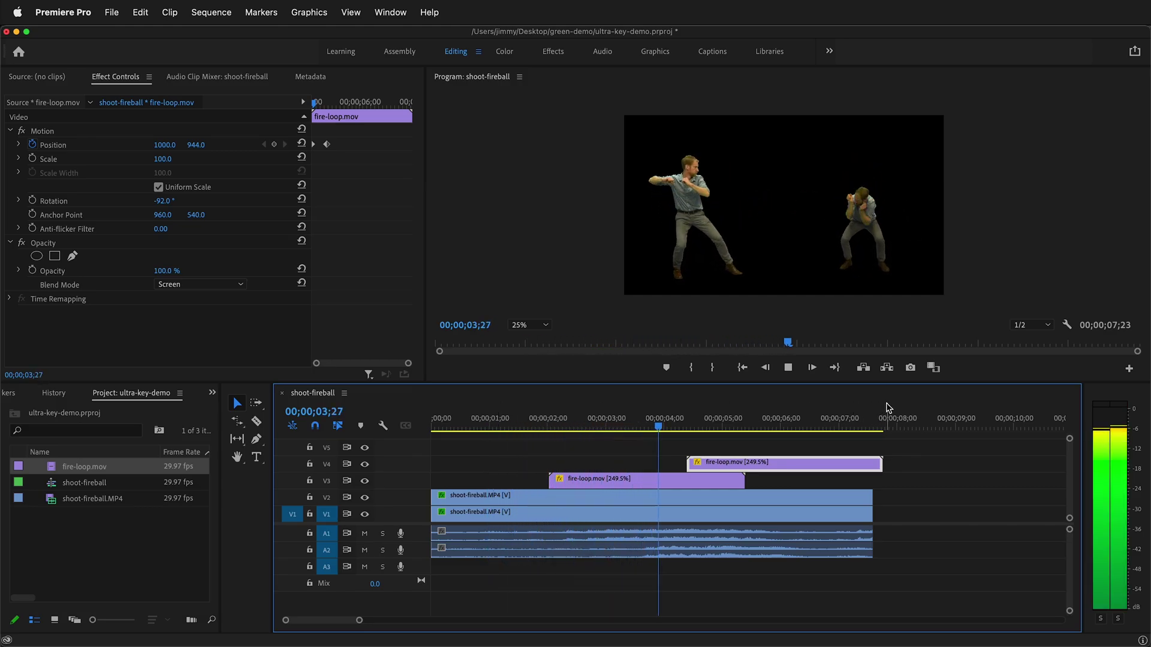
key(space)
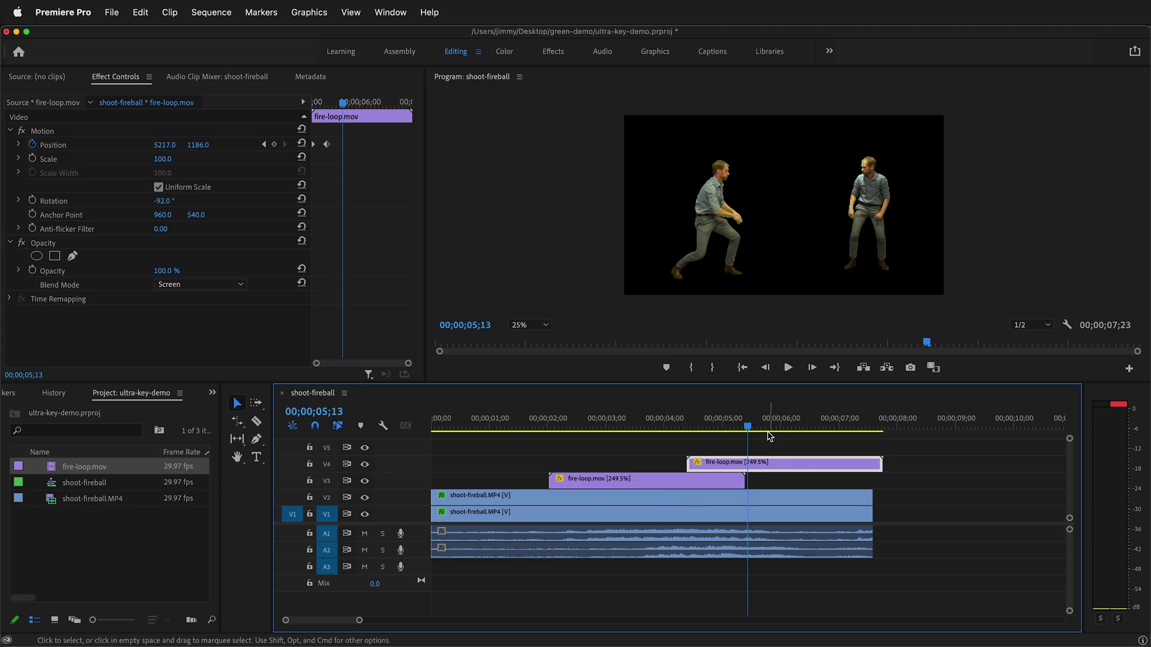
click(682, 429)
drag(682, 429, 584, 427)
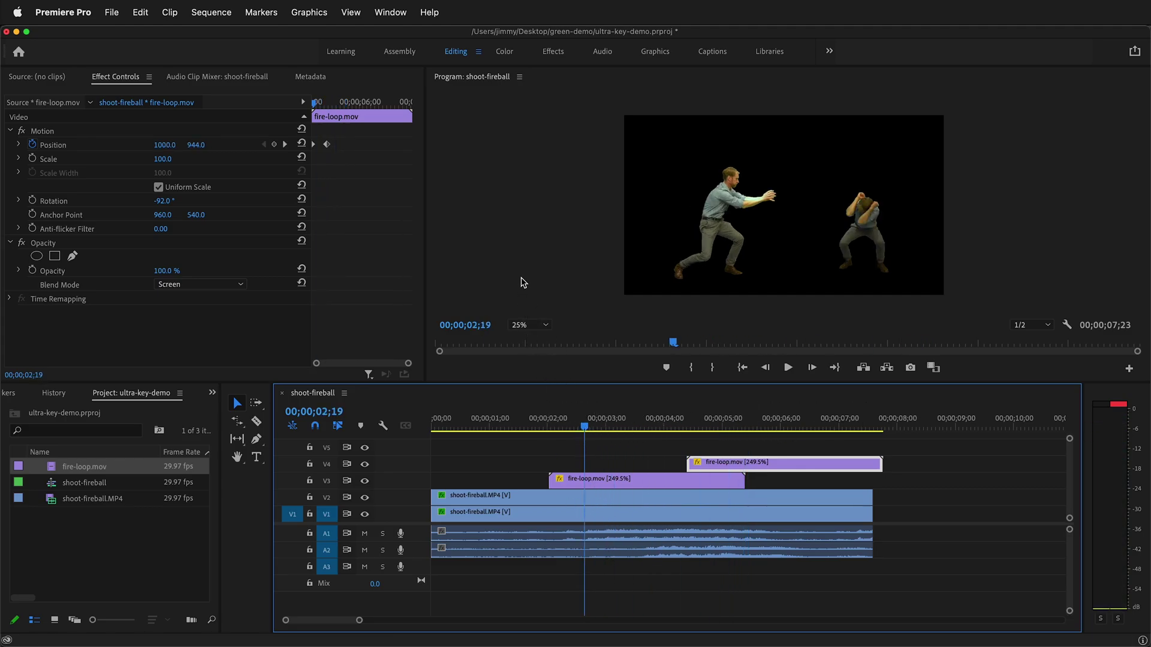
click(608, 480)
click(329, 146)
Apply Auto Bezier temporal interpolation to the first fireball's Position keyframes
drag(329, 147, 302, 156)
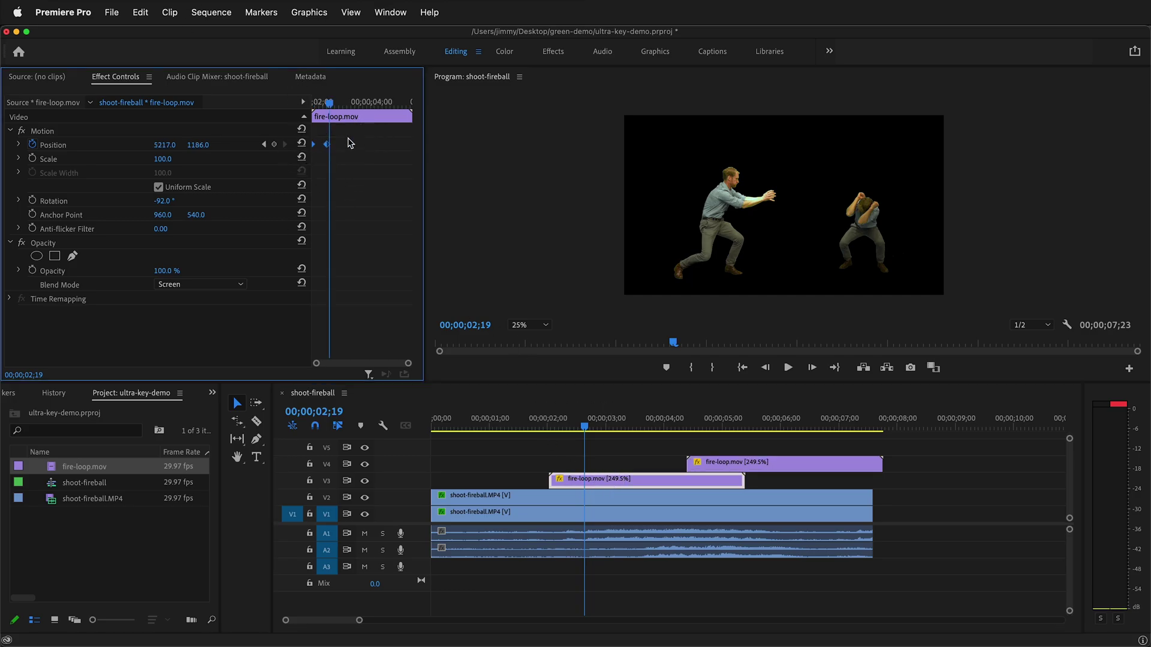
right_click(327, 148)
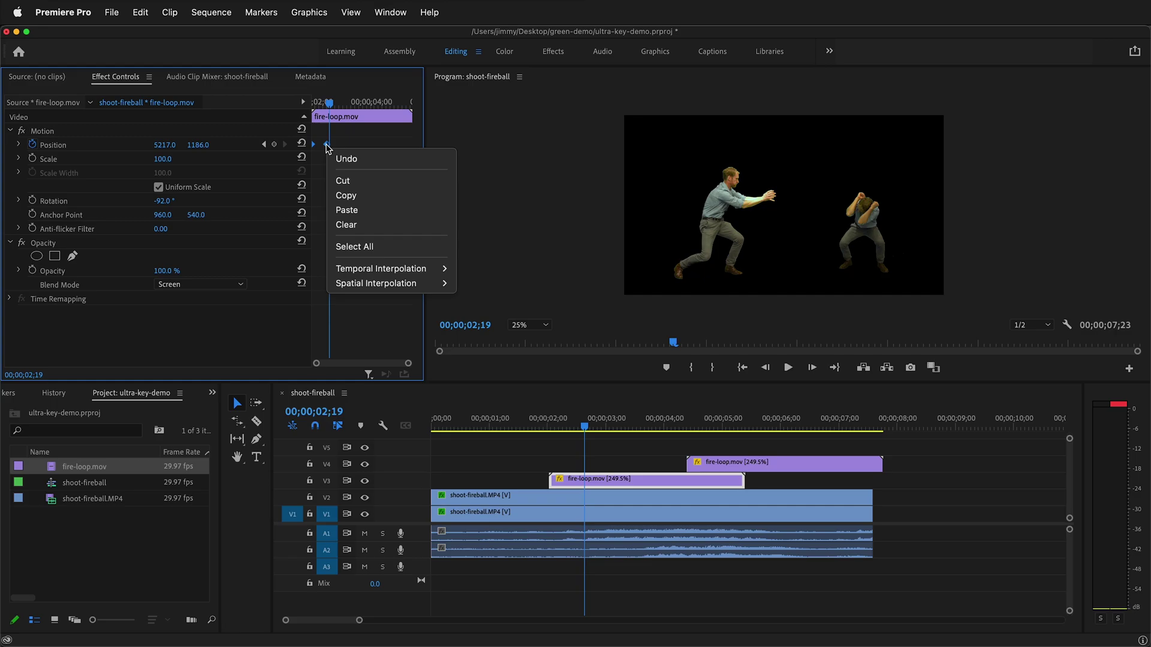
mouse_move(399, 271)
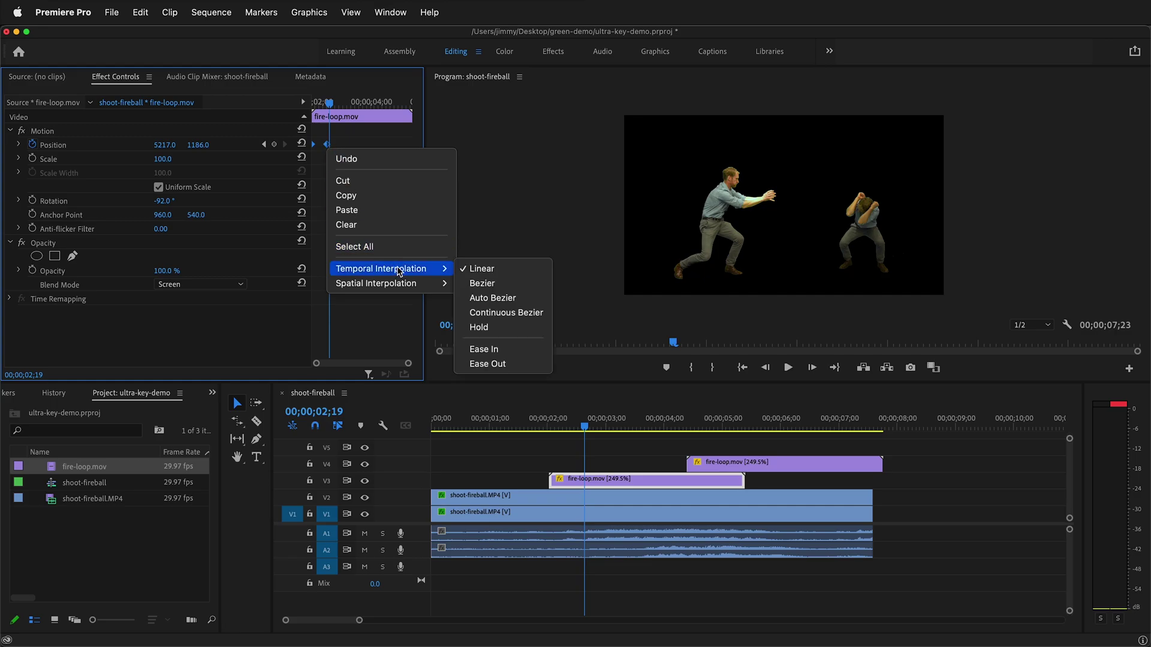
click(520, 299)
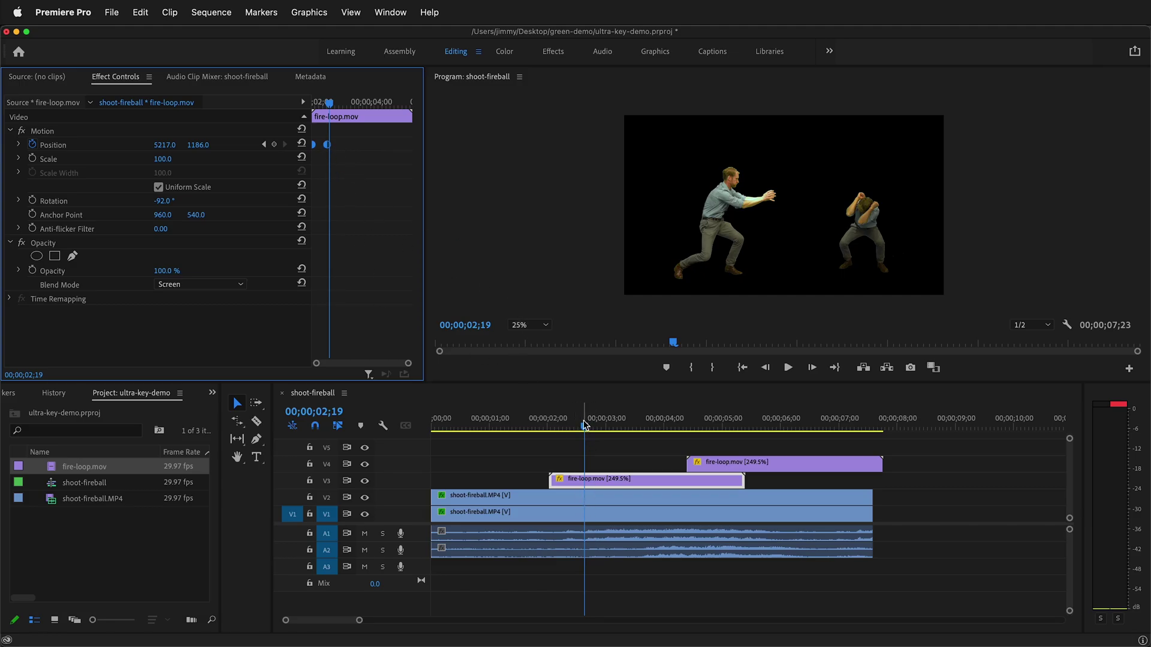
Play back from around 00;00;02;02 and 00;00;01;23 to check the smoother motion
drag(584, 427, 552, 431)
key(space)
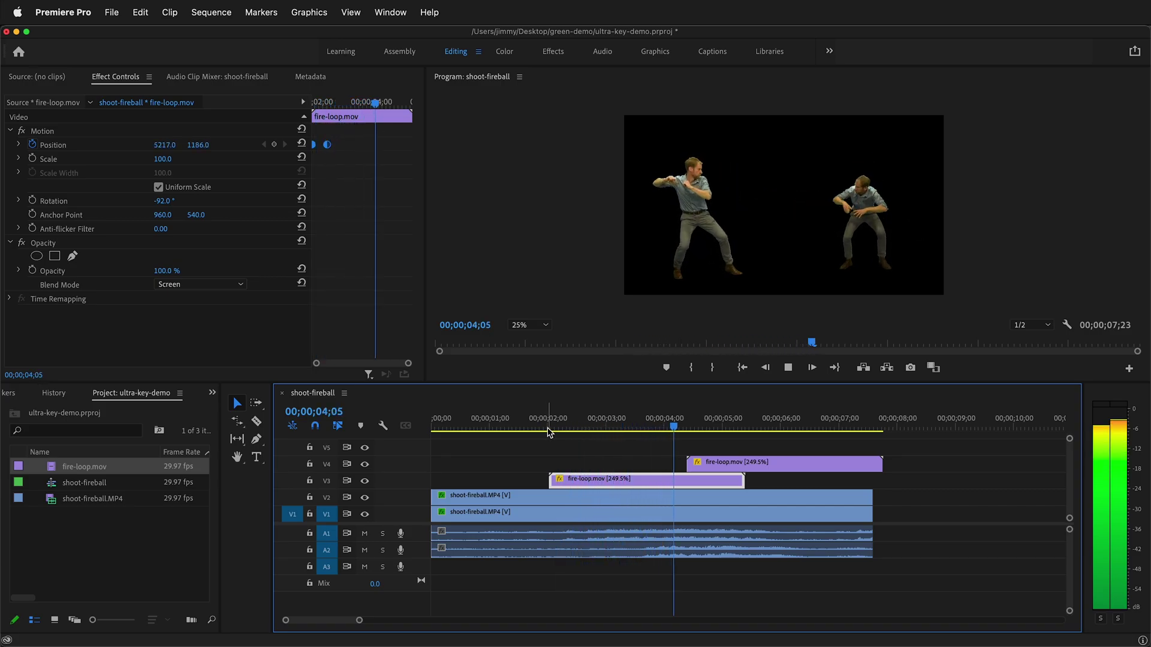
key(space)
drag(719, 426, 536, 428)
key(space)
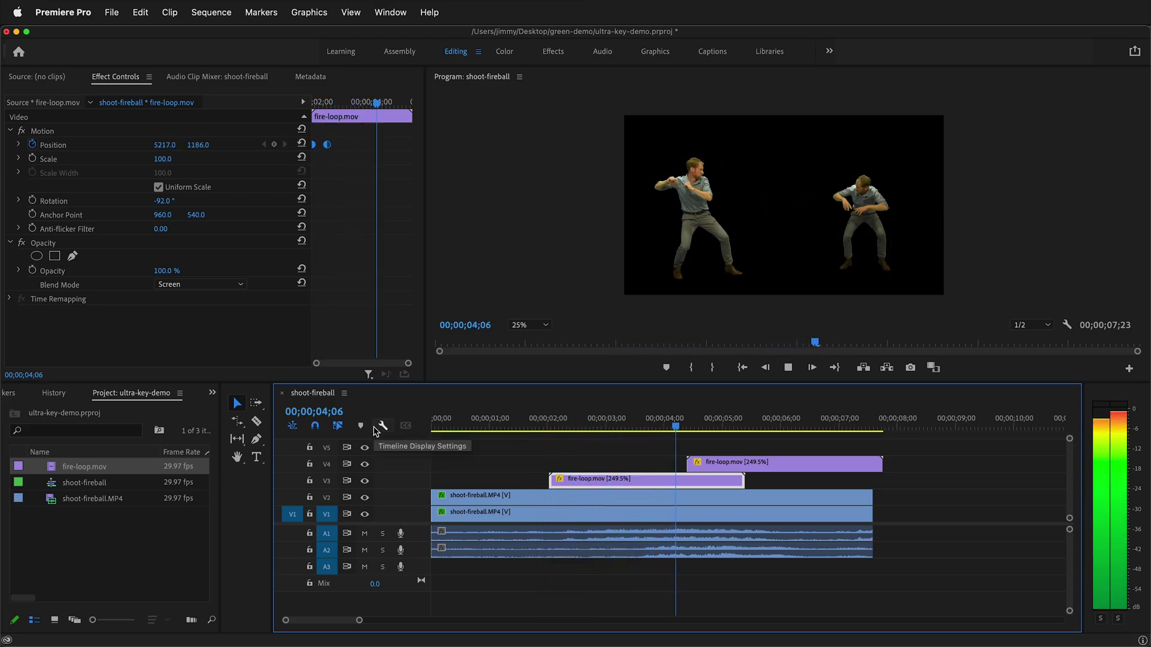
Set the V4 fireball's Position keyframes to Bezier temporal interpolation
key(space)
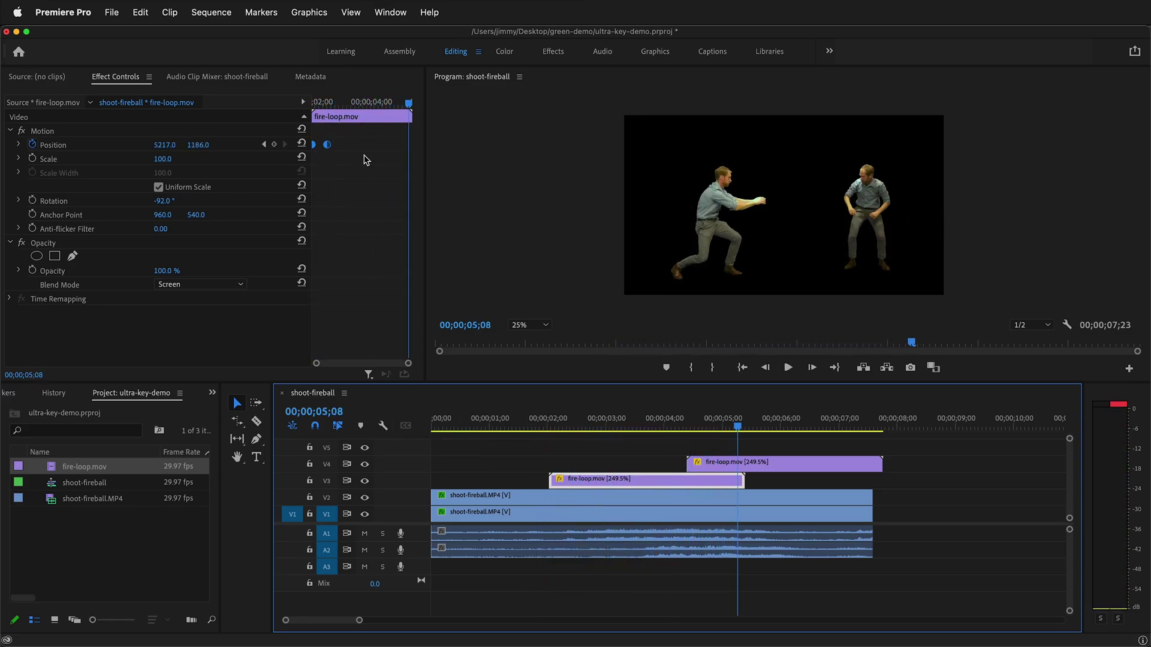
click(712, 463)
drag(355, 138, 286, 155)
right_click(329, 148)
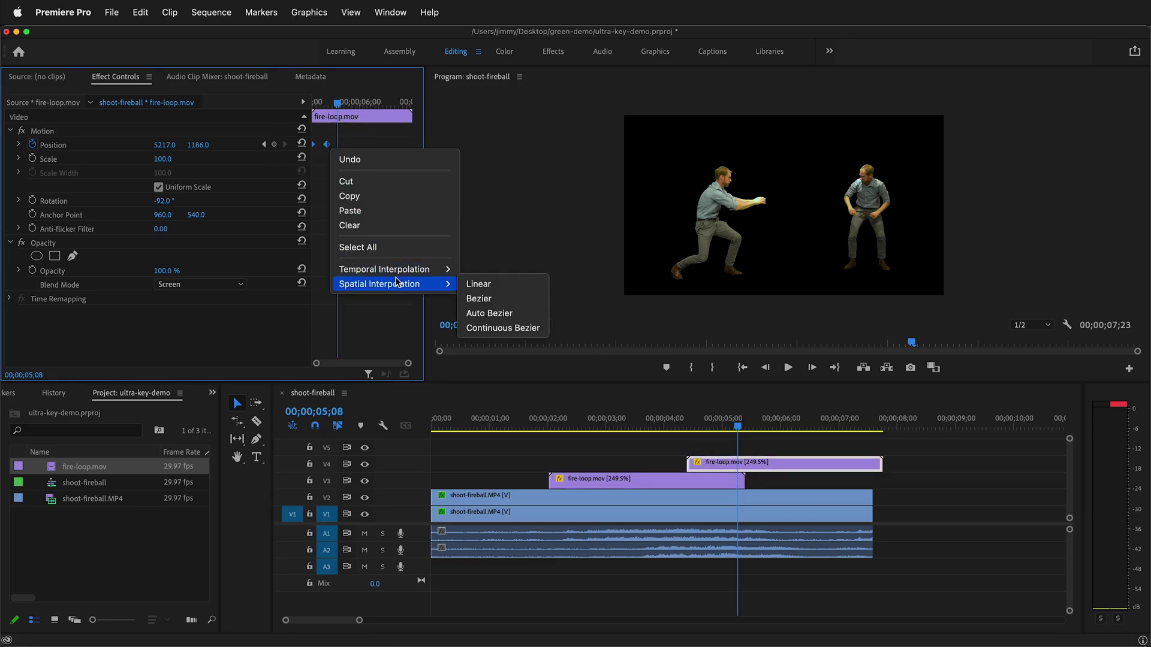
mouse_move(396, 275)
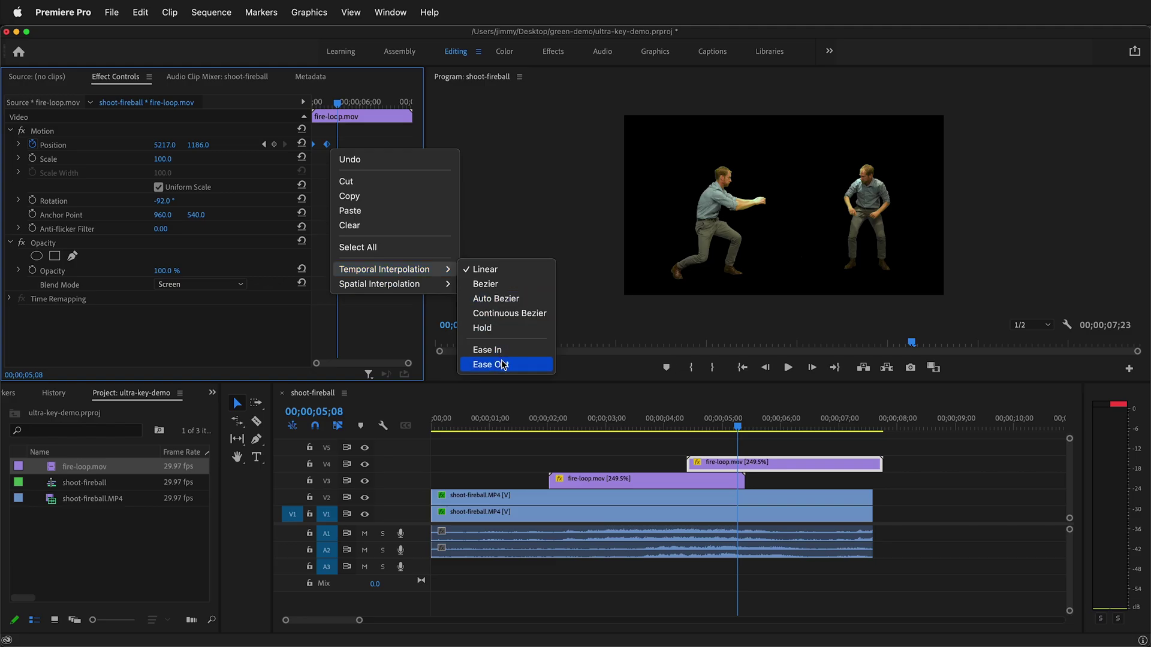
click(486, 285)
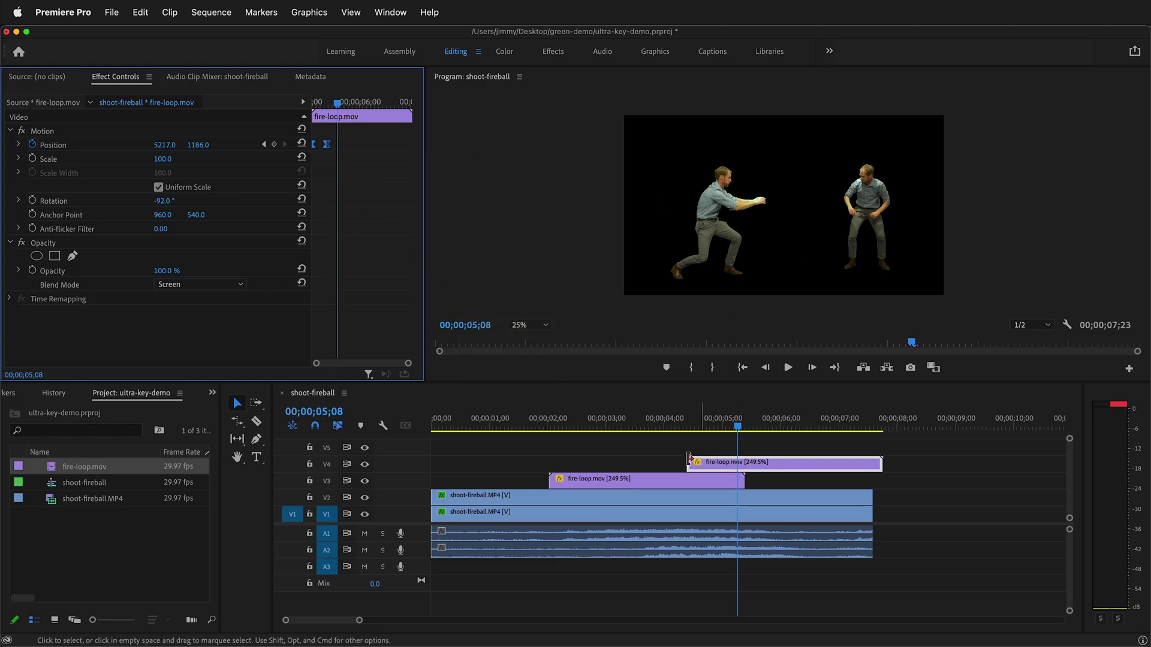
Play back the fireball throw and review frames around 00;00;03;09
click(624, 479)
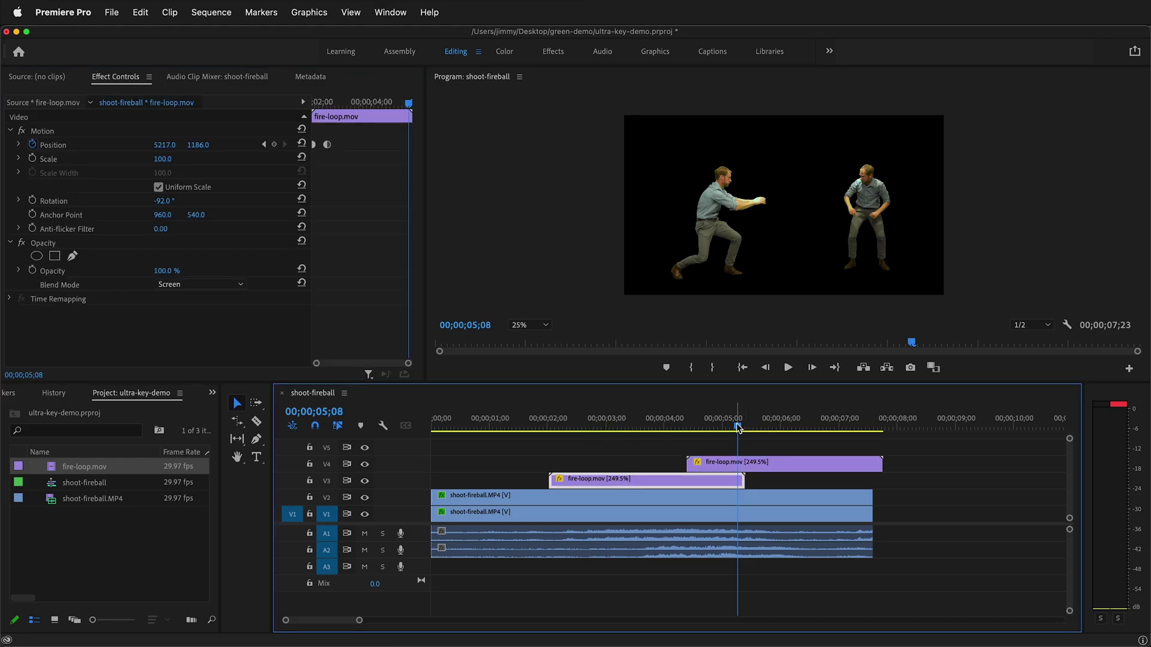
drag(738, 427, 552, 428)
key(space)
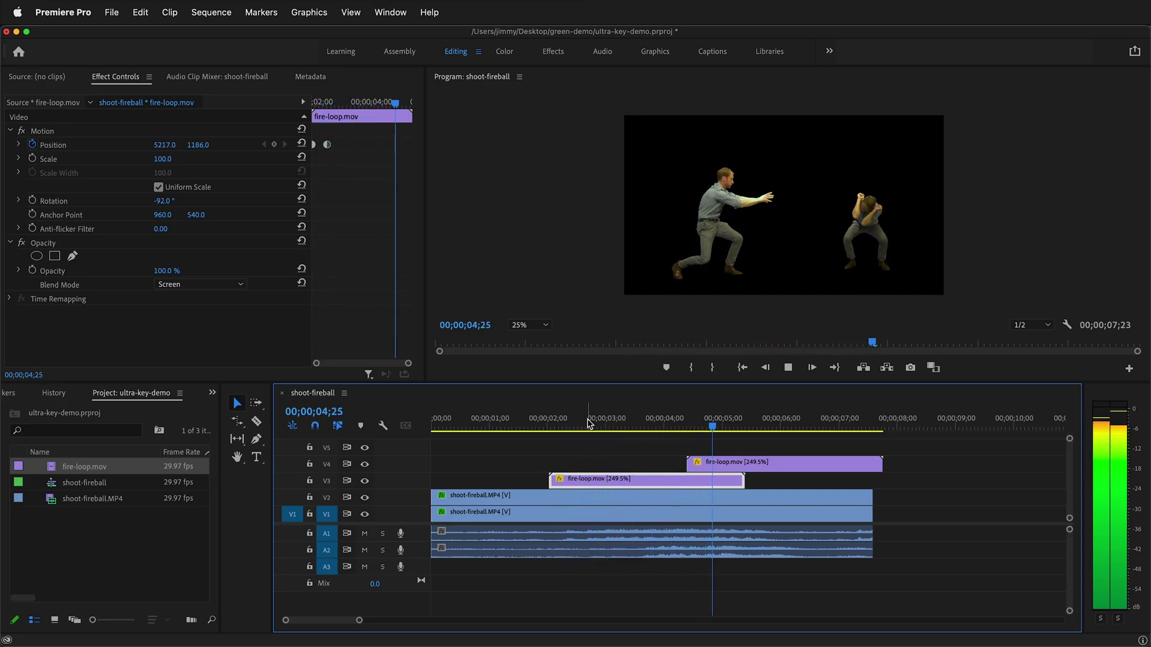
key(space)
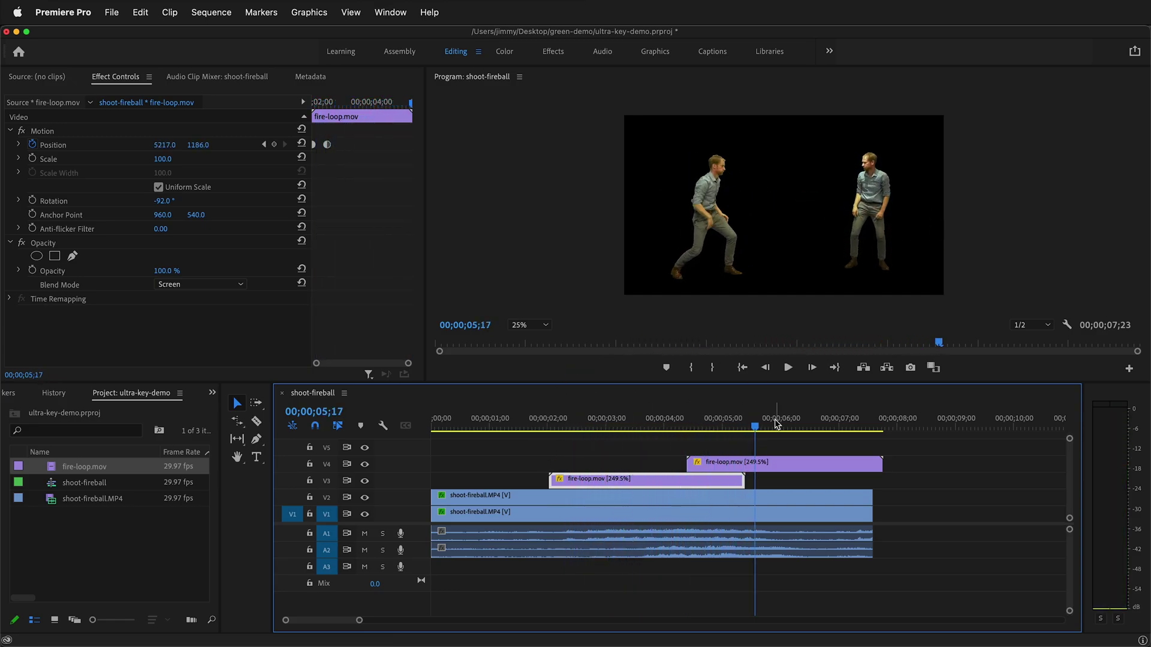
drag(755, 427, 616, 414)
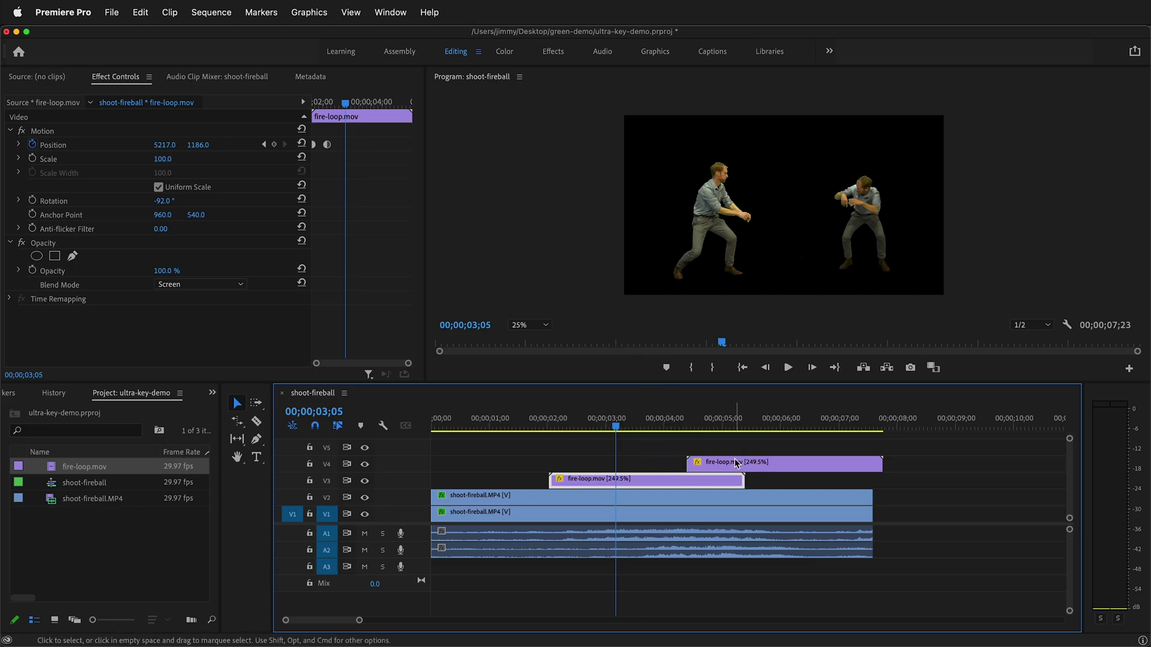
Delete the duplicate fireball clip from V4
click(737, 463)
key(Delete)
click(628, 478)
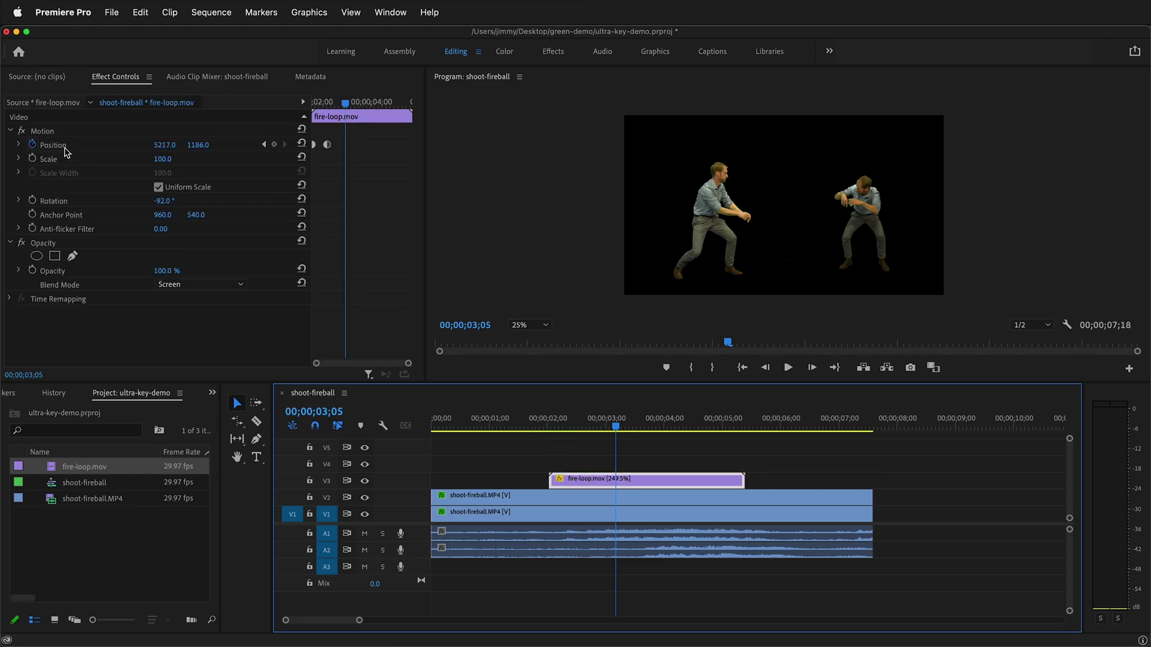
Clear the V3 fireball's Position keyframes and reset Position to 1920, 1080
click(33, 144)
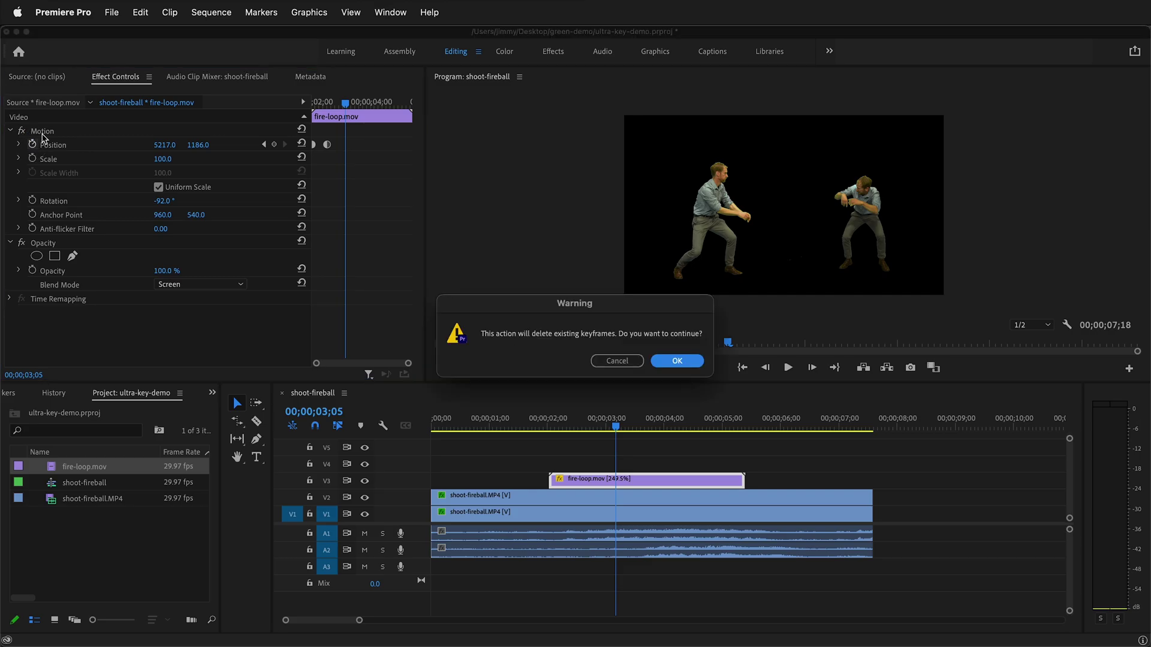
click(677, 362)
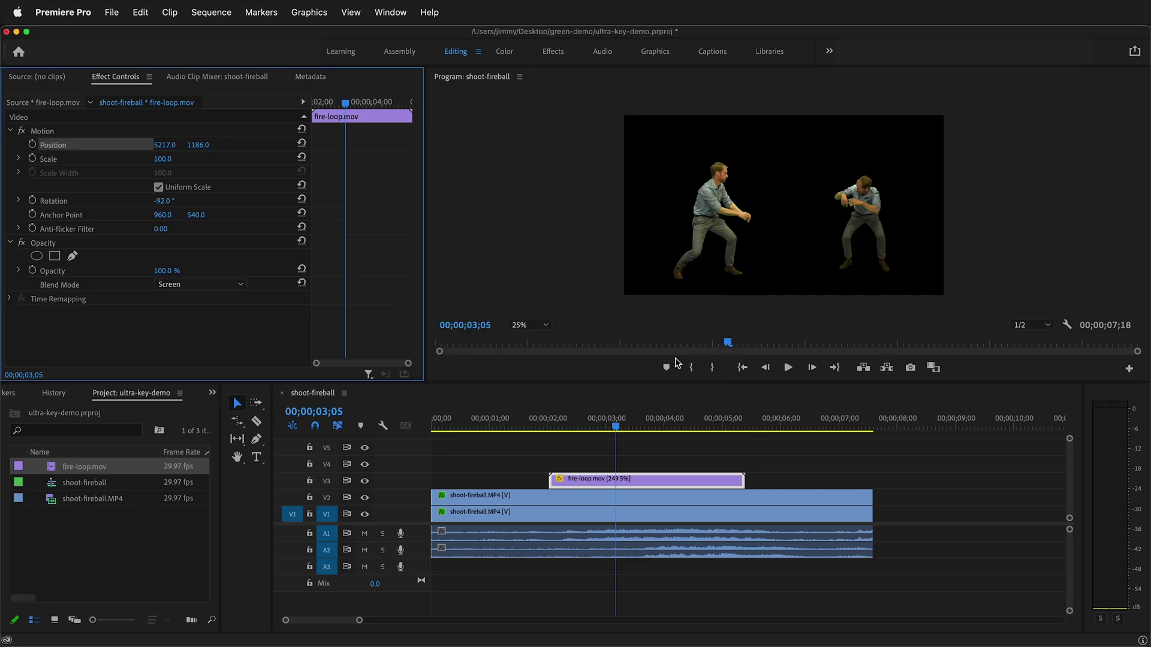
mouse_move(607, 424)
mouse_down()
mouse_move(527, 432)
mouse_move(758, 427)
mouse_move(552, 422)
mouse_move(617, 422)
mouse_up()
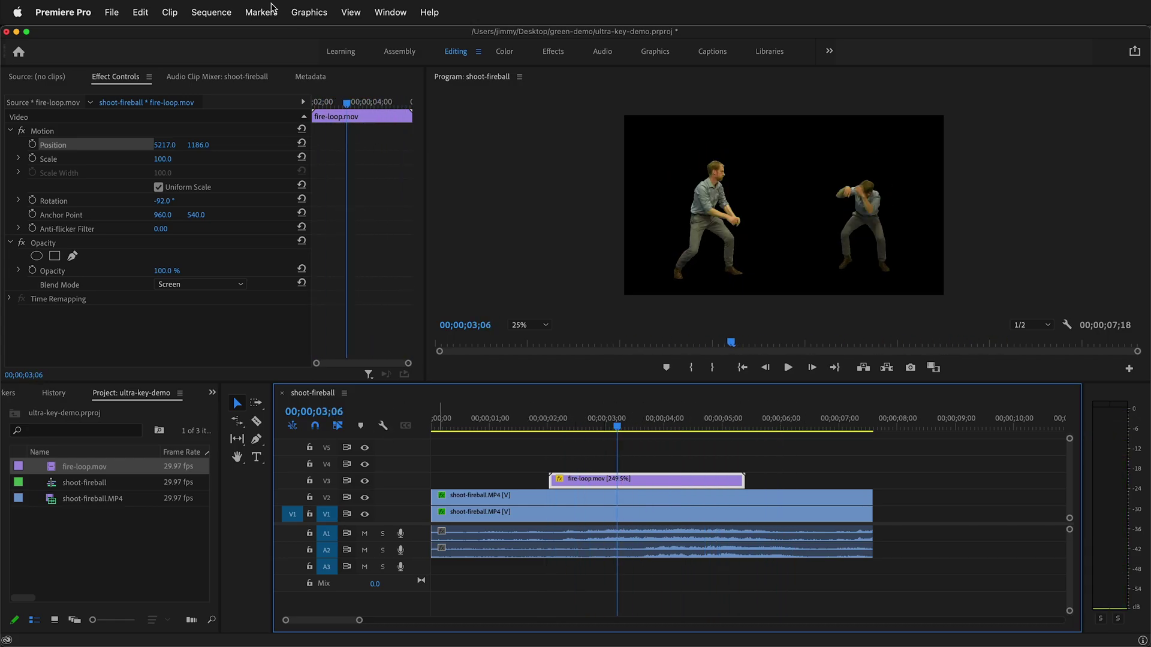
click(302, 145)
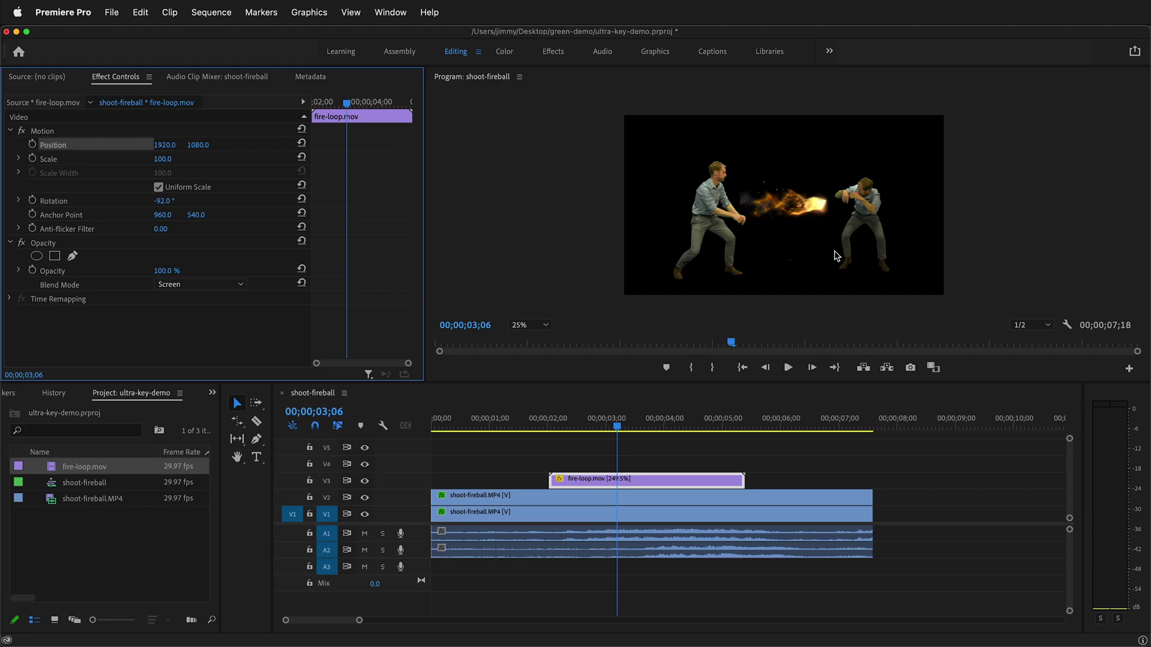
Find the Transform effect in the Effects panel and apply it to the V3 fire-loop clip
click(209, 398)
click(243, 451)
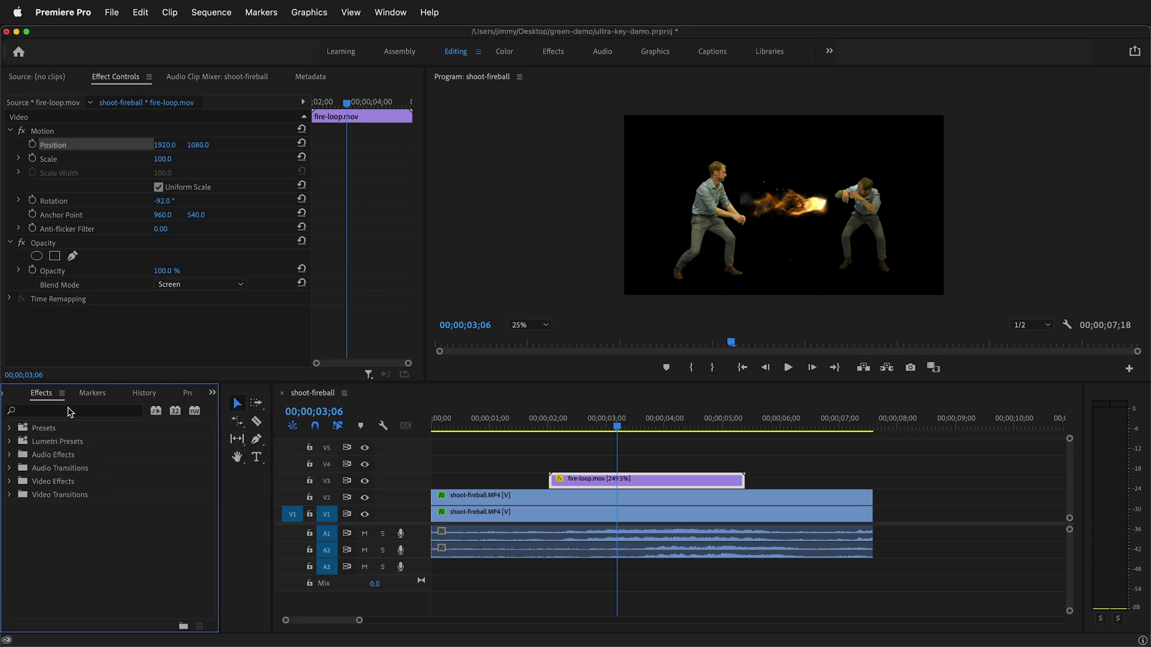
click(70, 411)
text(transform)
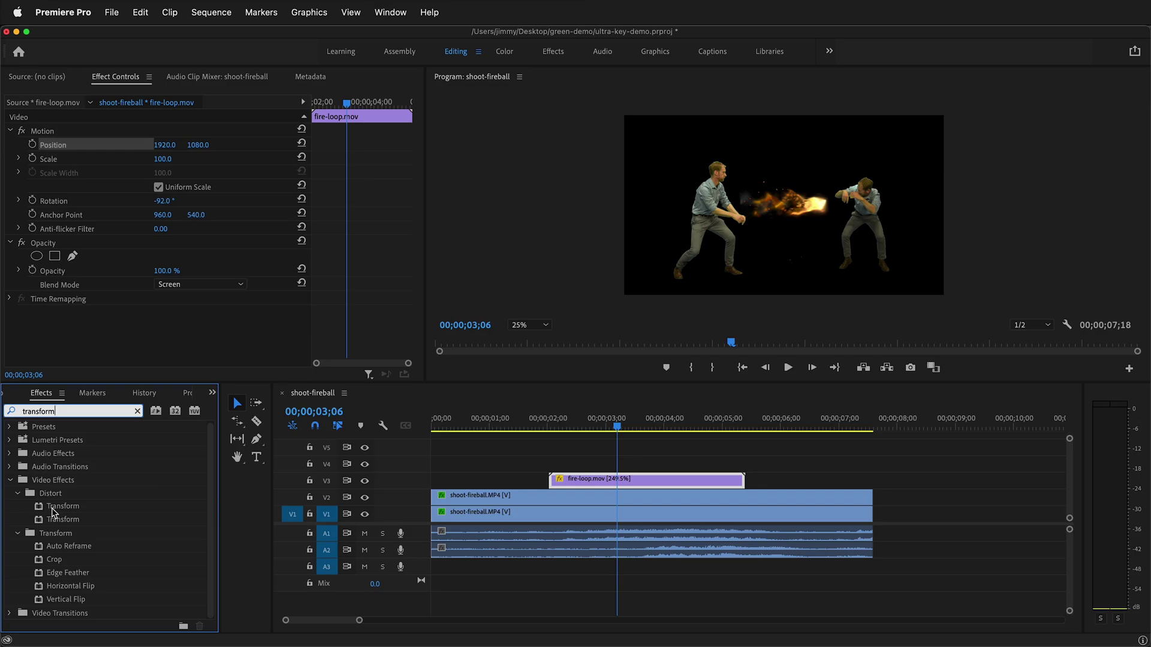
drag(52, 509, 609, 481)
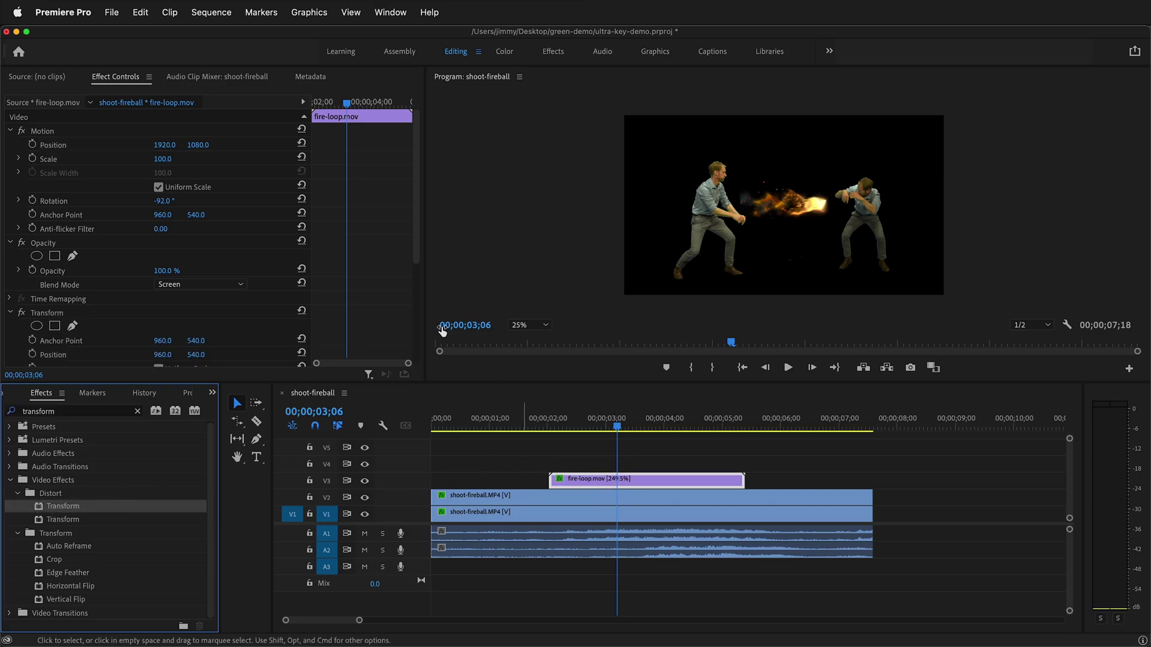
Set a Transform Position keyframe (960, 540) at the fire clip's first frame
key(shift+3)
key(Up)
scroll(252, 347, down, 1)
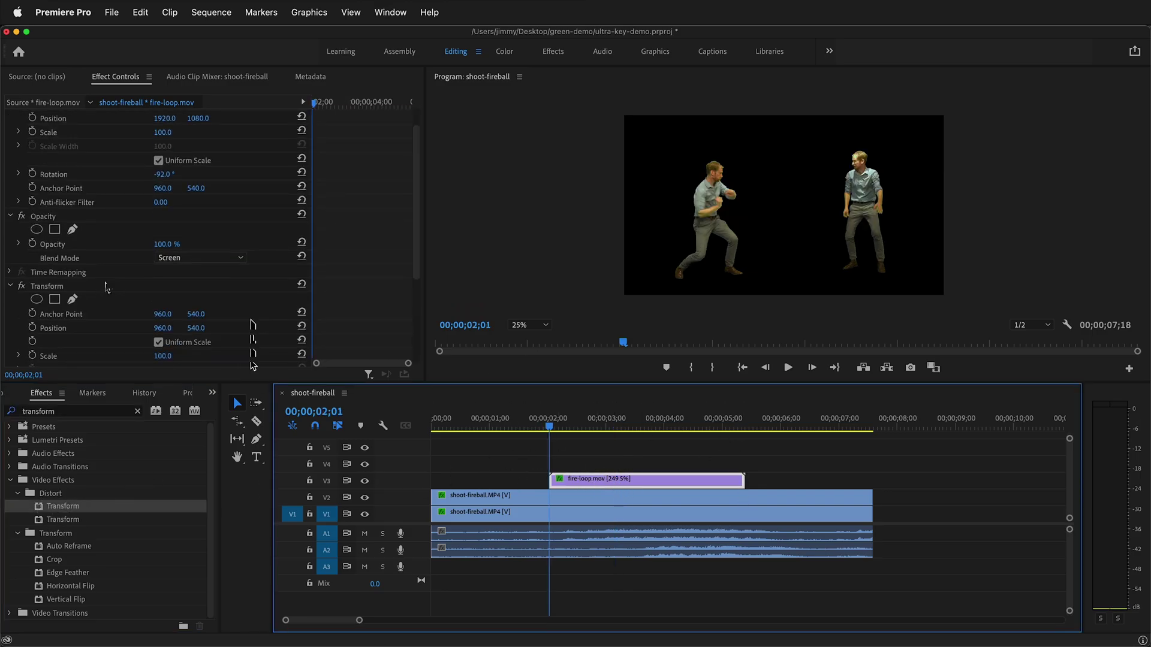
scroll(60, 284, down, 2)
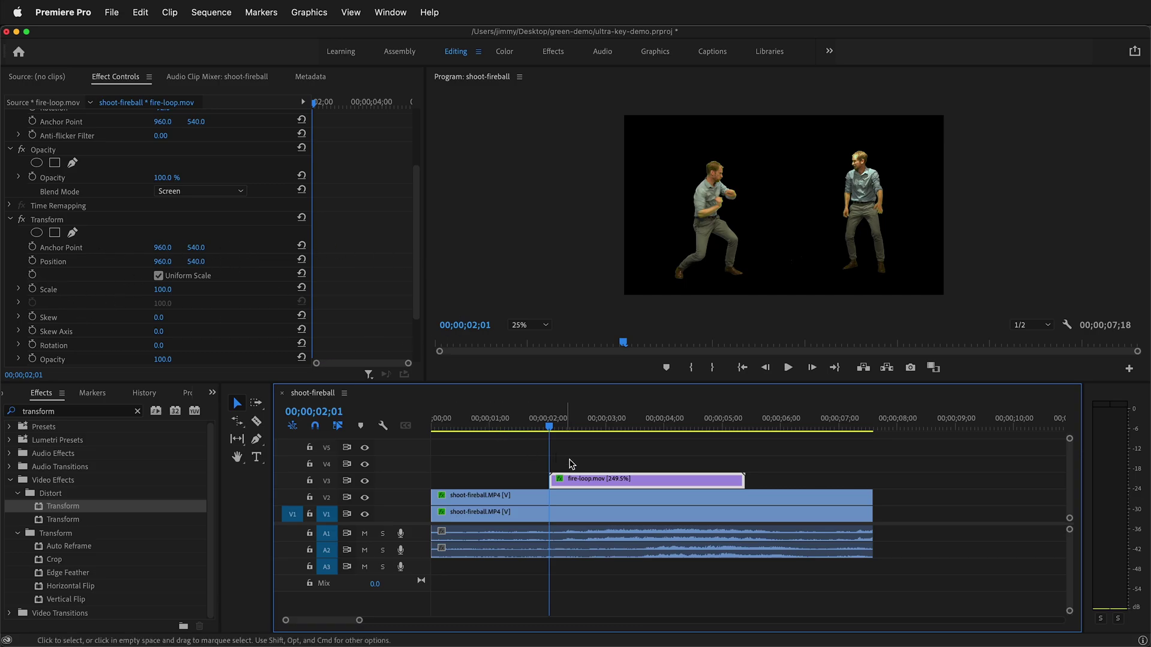
click(547, 427)
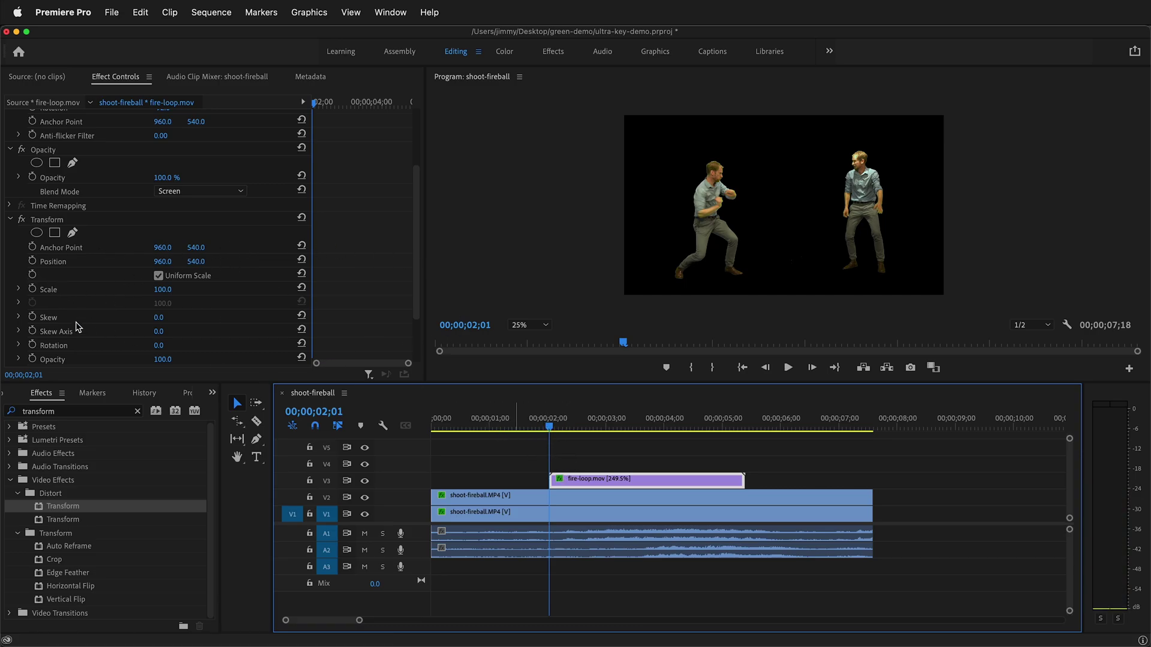
click(32, 262)
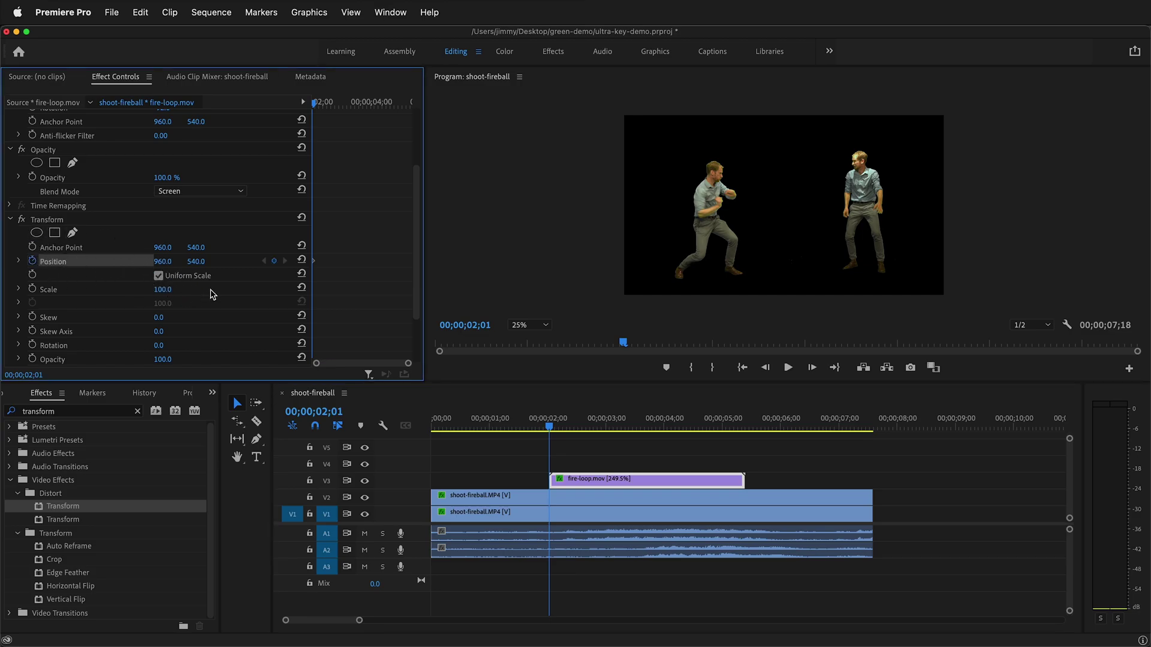
drag(555, 427, 564, 425)
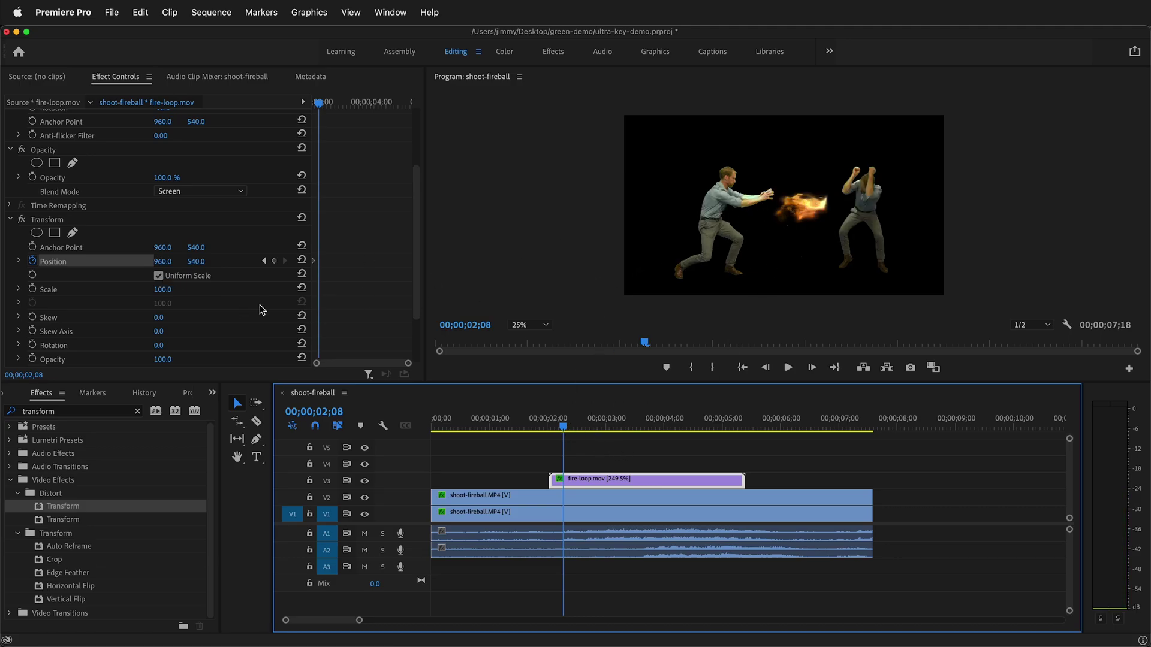
Lower the Transform Position X and Y so the fireball starts in the first fighter's hands
drag(171, 265, 134, 266)
drag(206, 267, 138, 267)
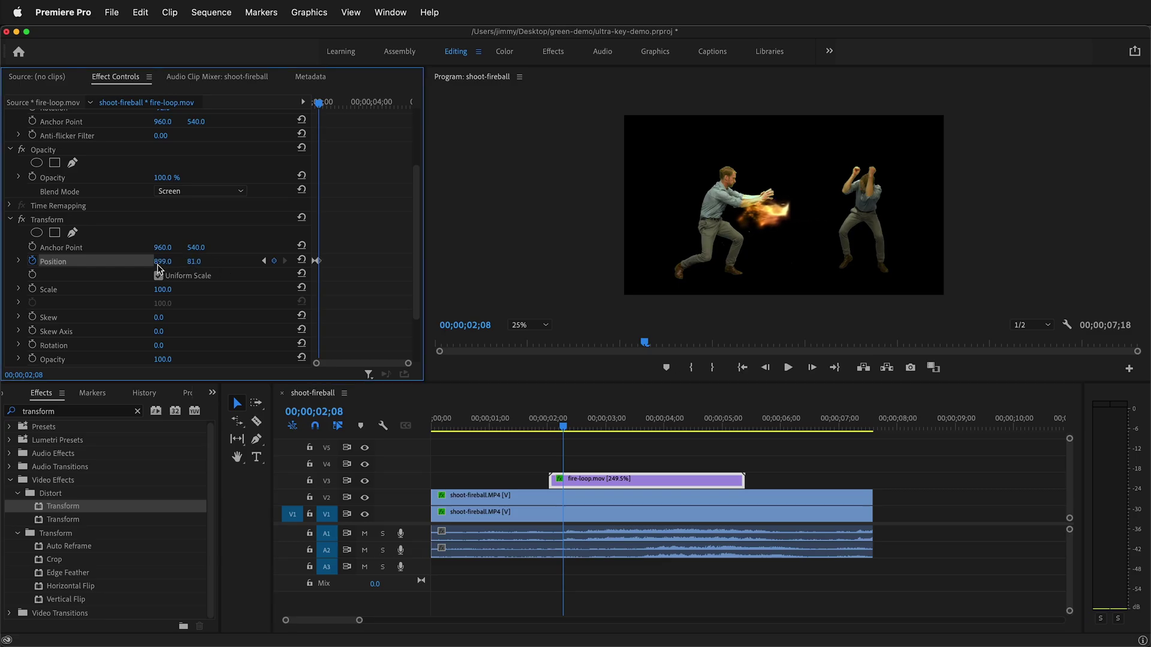
drag(162, 262, 284, 261)
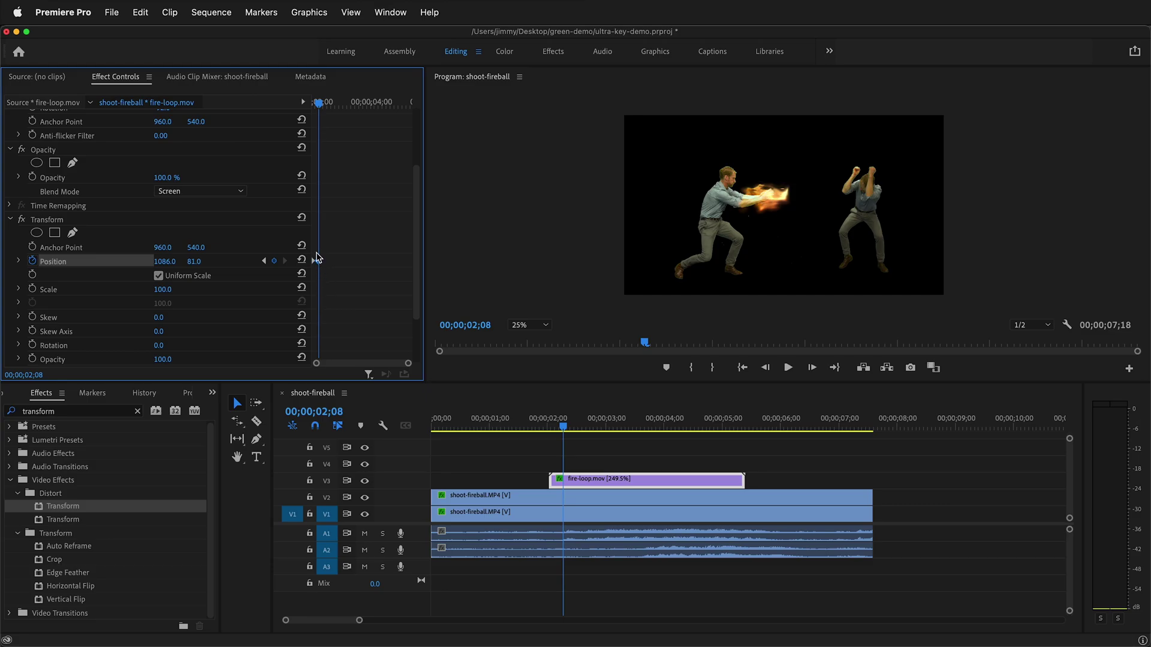
drag(319, 105, 313, 105)
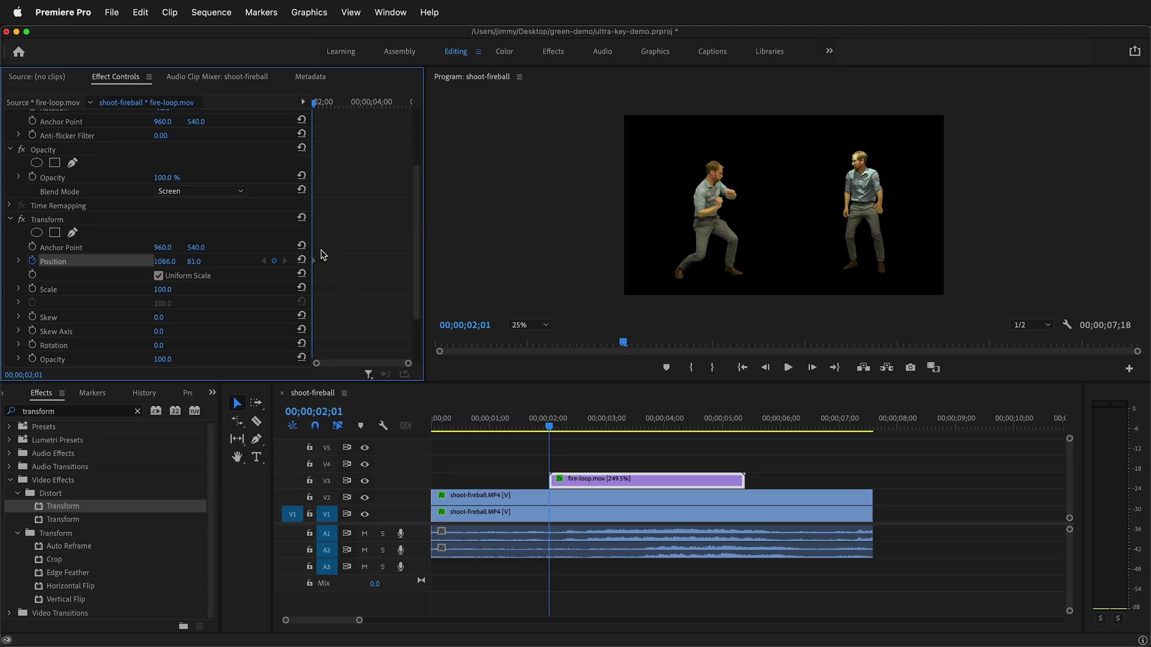
At 00;00;03;19, move the fireball onto the second fighter, then scrub to review the path
drag(549, 429, 595, 434)
drag(190, 268, 372, 268)
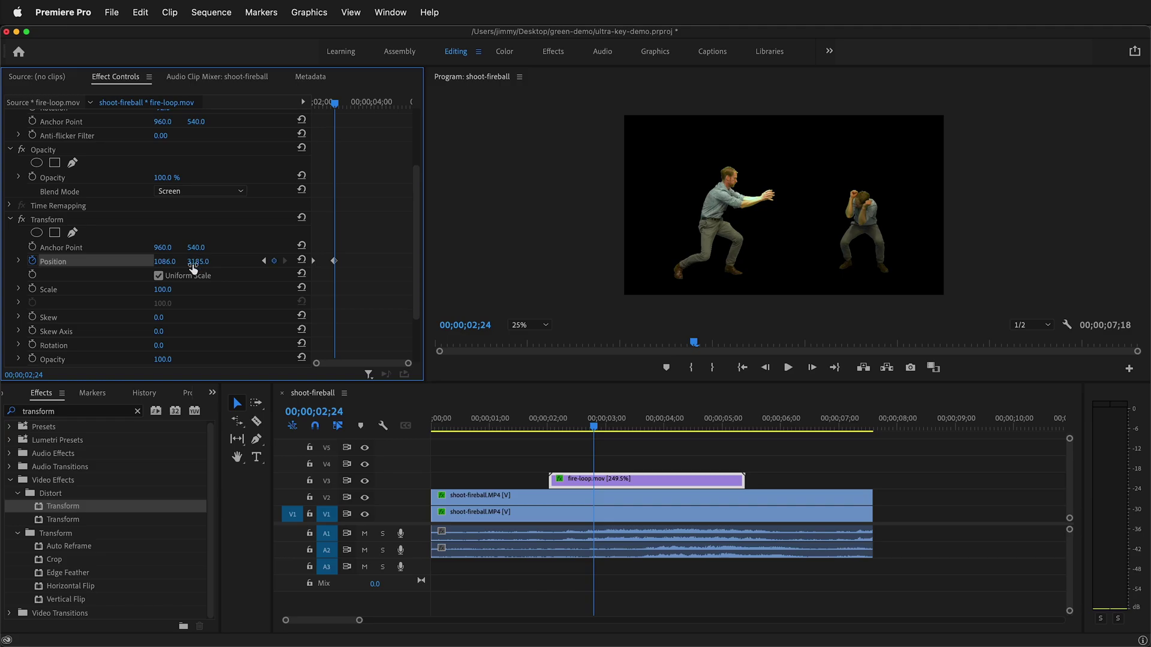
mouse_move(594, 427)
mouse_down()
mouse_move(536, 434)
mouse_move(599, 431)
mouse_up()
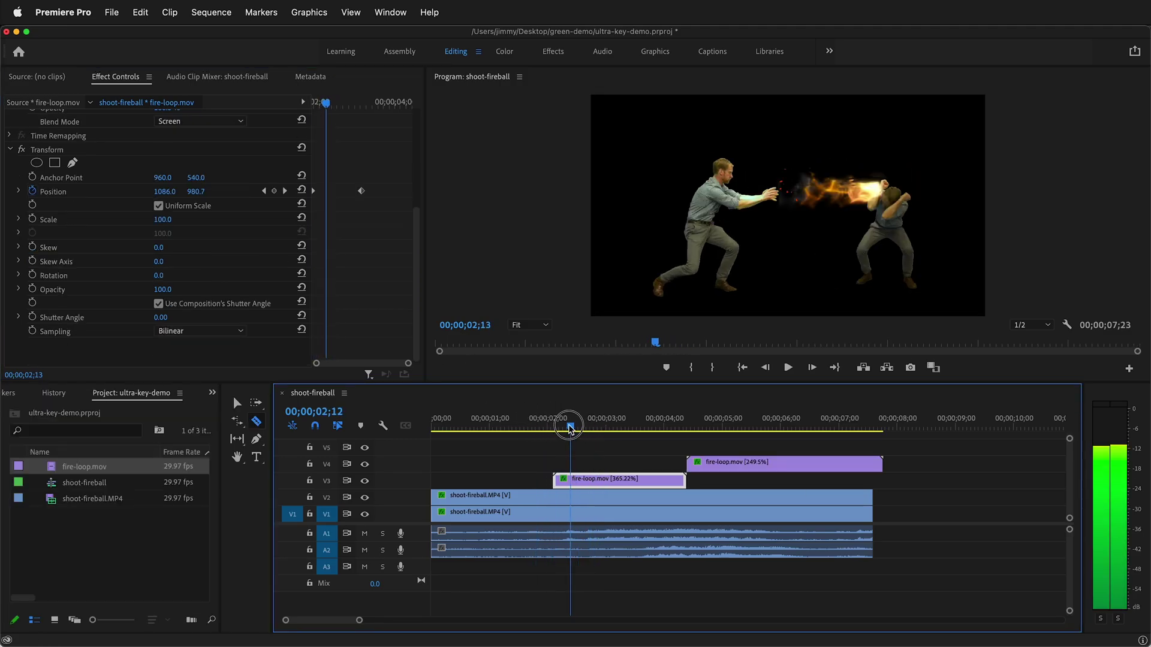
drag(571, 428, 605, 428)
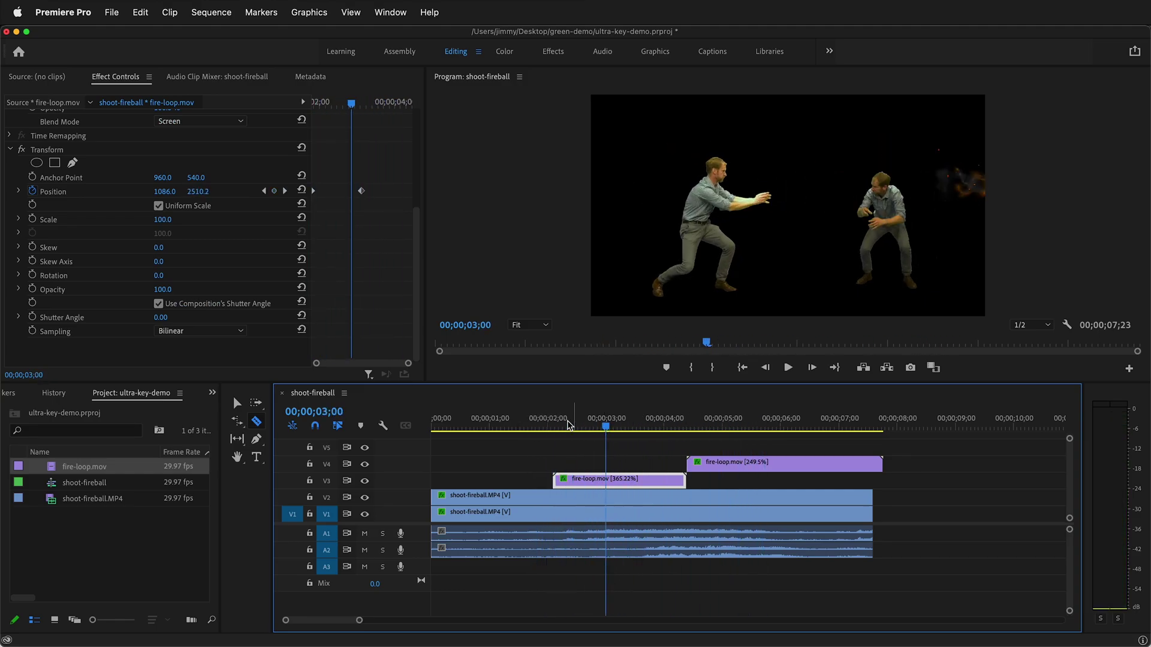
Turn off the sequence's shutter angle and set the Transform Shutter Angle to 180
click(161, 306)
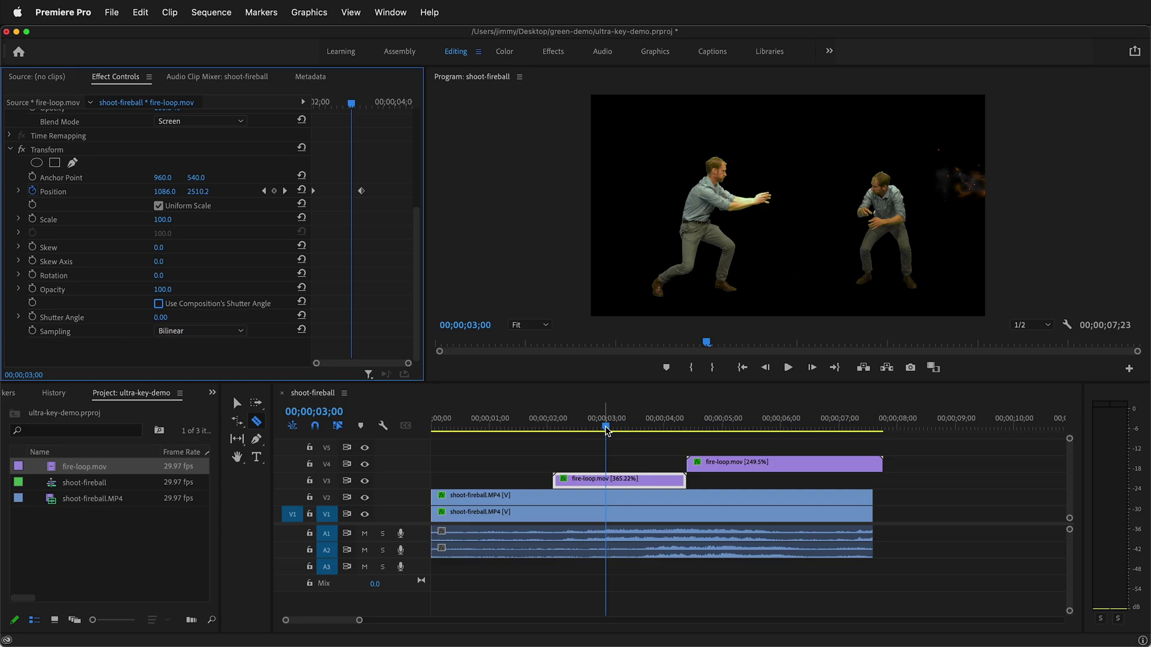
mouse_move(605, 428)
mouse_down()
mouse_move(575, 435)
mouse_move(611, 437)
mouse_up()
click(156, 325)
click(171, 318)
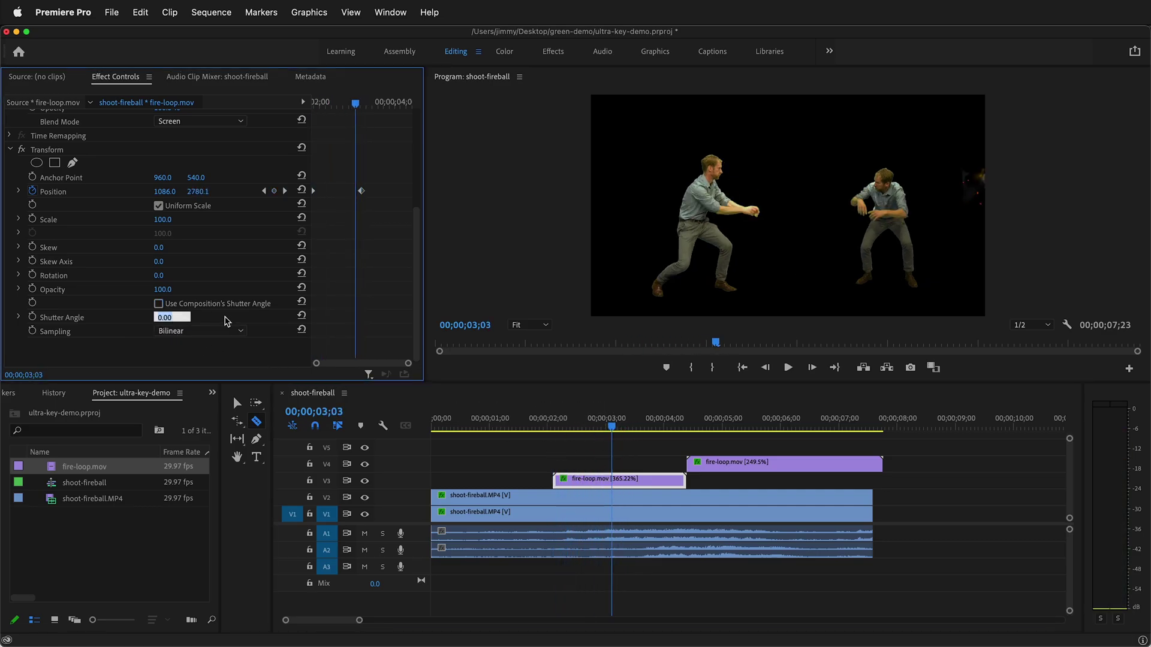
text(180)
key(Return)
drag(609, 427, 571, 430)
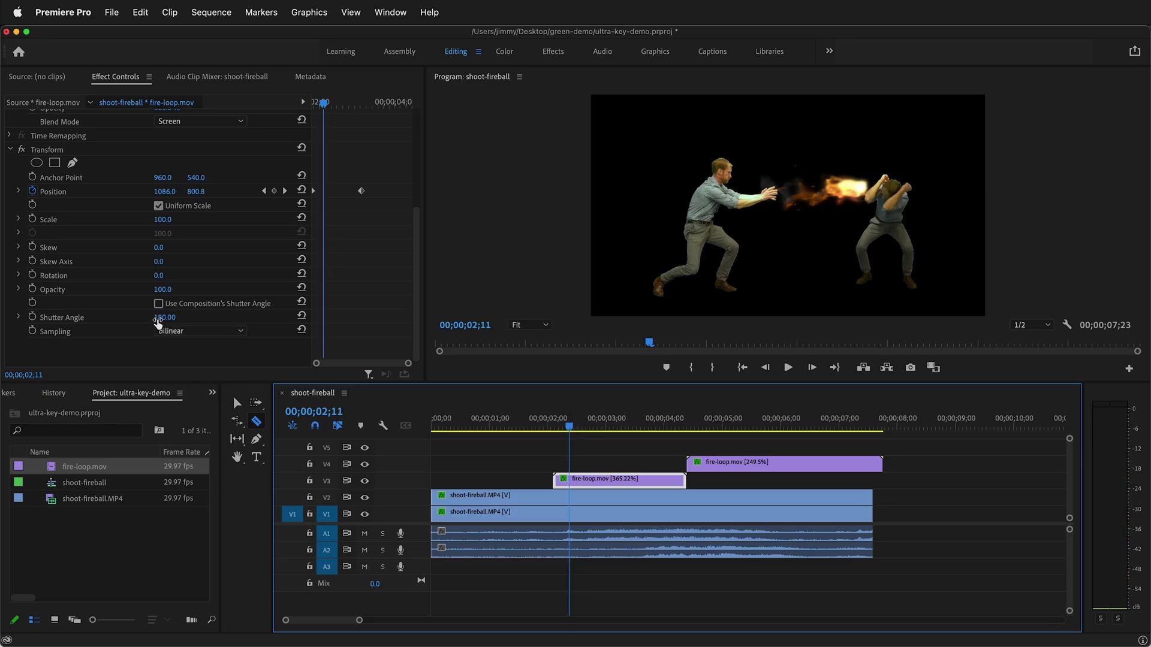
Raise the first fireball's Shutter Angle to 360 and check the resulting motion blur
click(166, 317)
text(360)
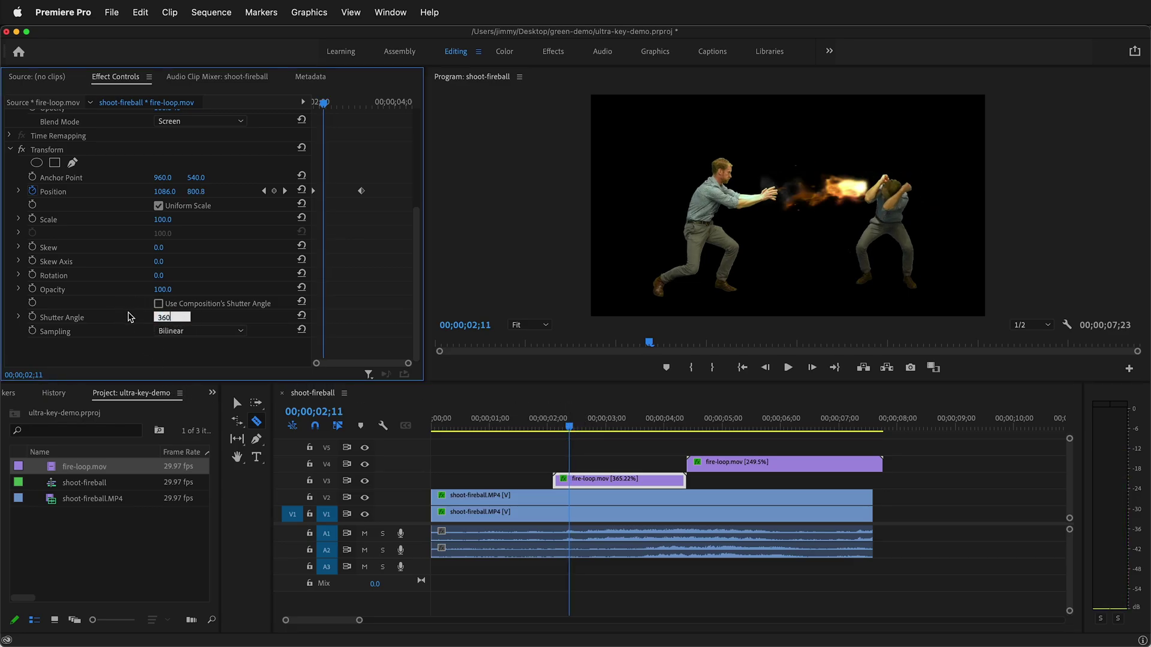
key(Return)
mouse_move(570, 428)
mouse_down()
mouse_move(621, 429)
mouse_move(527, 428)
mouse_move(662, 433)
mouse_move(526, 428)
mouse_move(606, 429)
mouse_move(570, 429)
mouse_up()
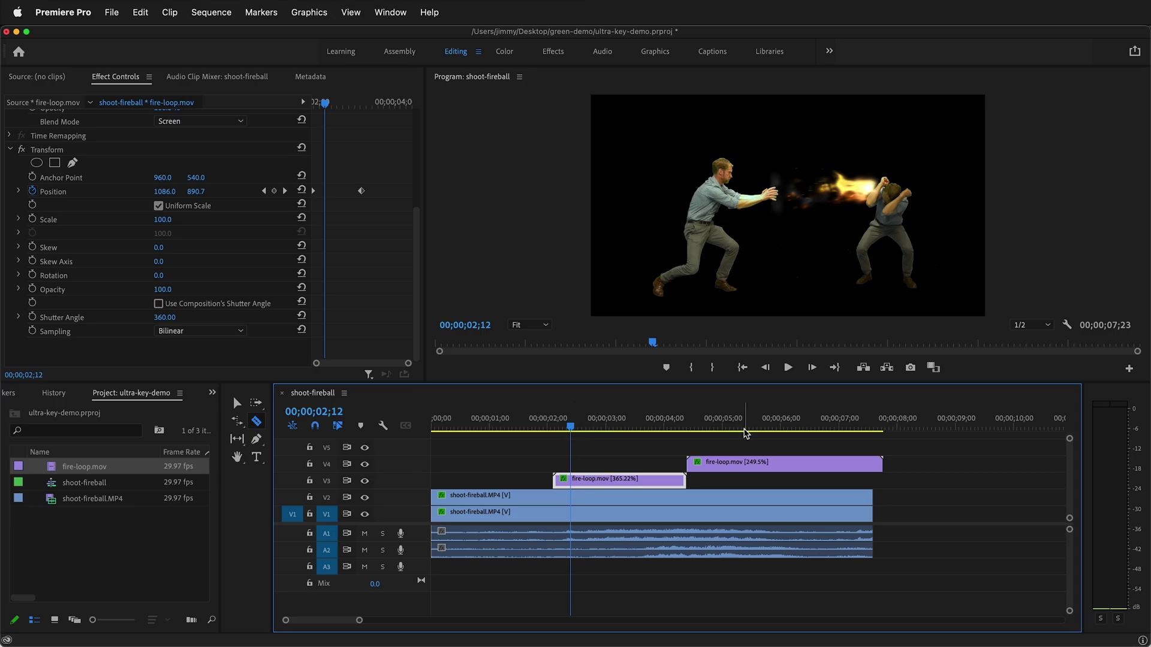
Turn off Use Composition's Shutter Angle on the second fire-loop clip on V4
key(v)
click(741, 463)
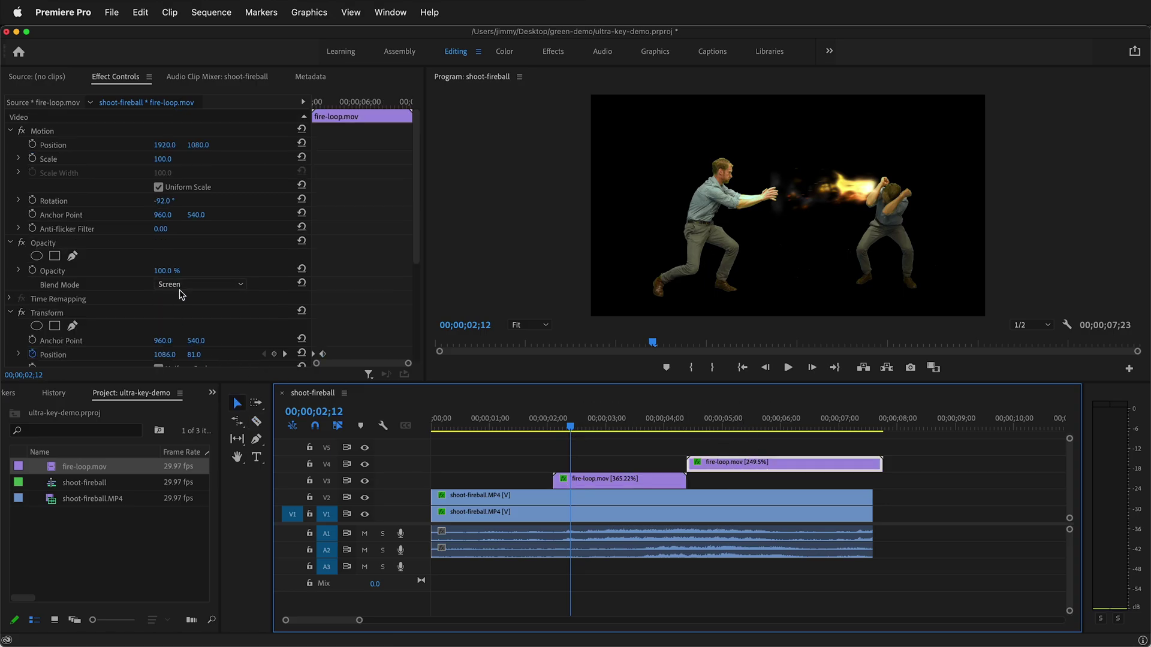
scroll(180, 297, down, 4)
scroll(198, 302, down, 3)
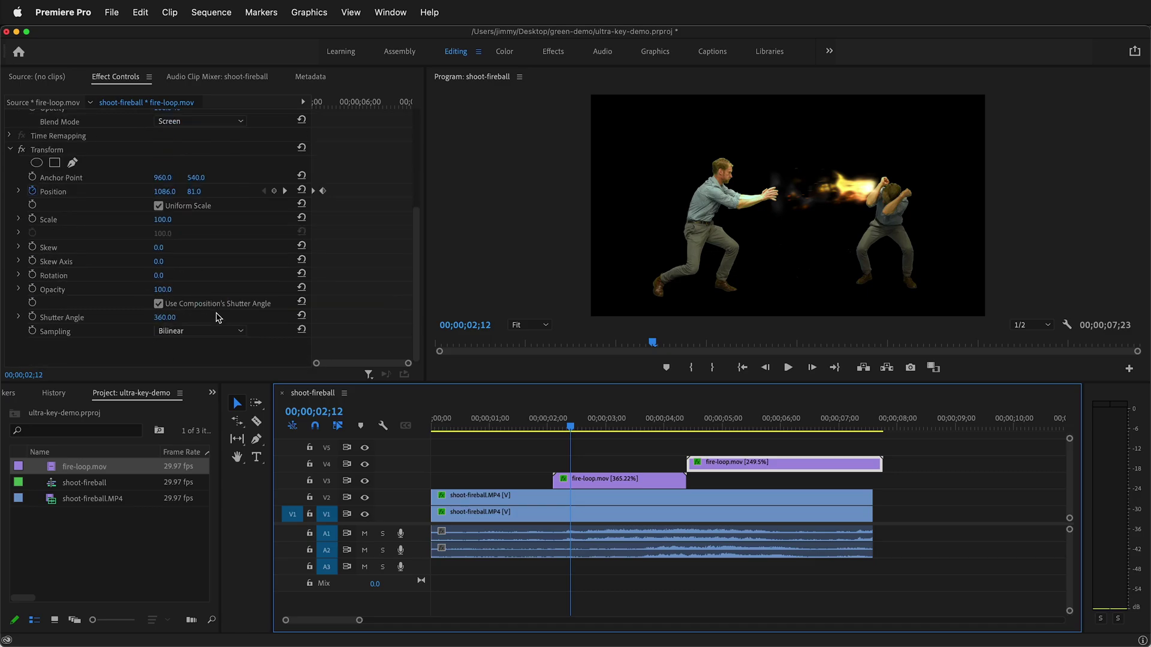
click(158, 305)
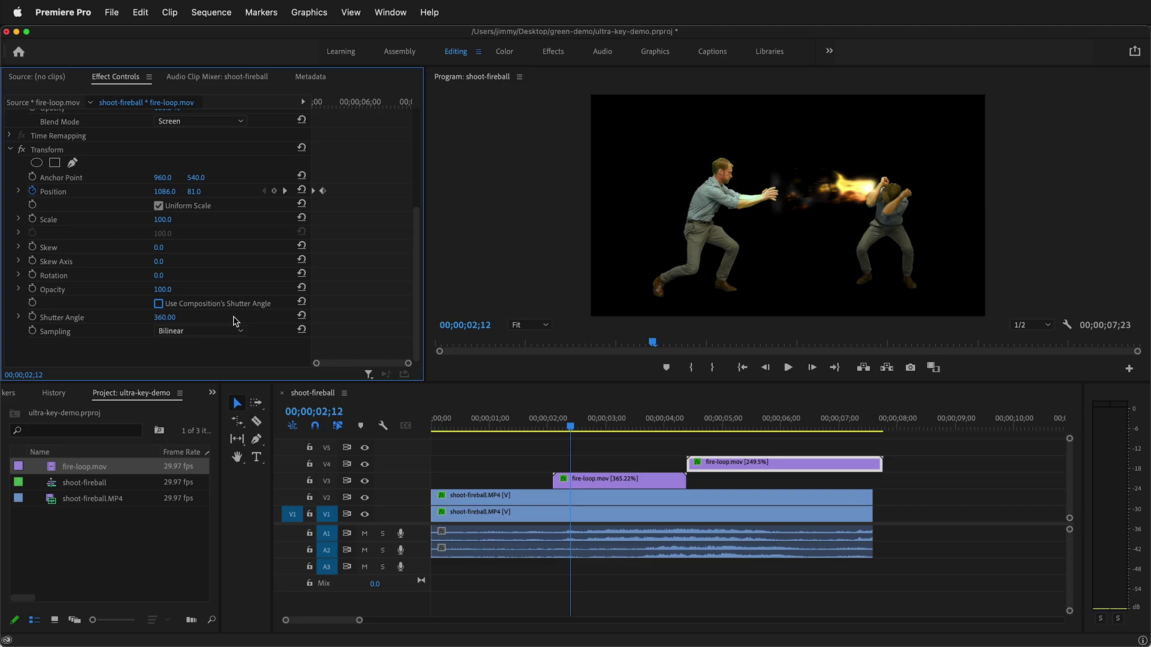
Play and frame-step around 04;10 to review the second fireball's flight
click(691, 427)
key(space)
click(503, 425)
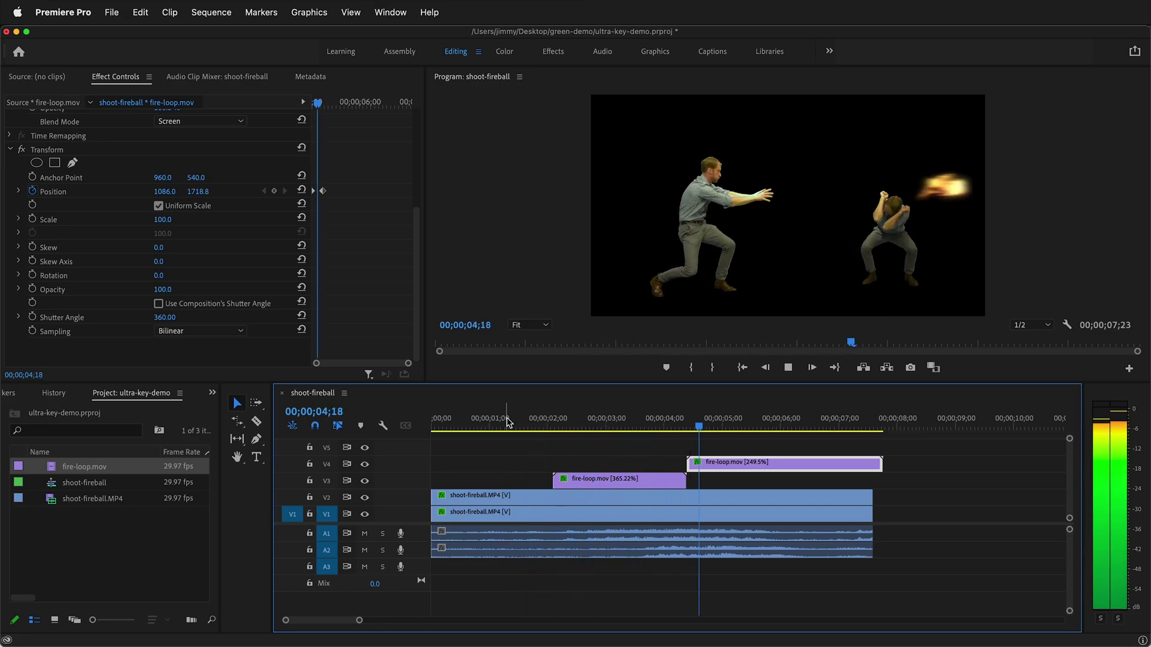
click(675, 425)
key(space)
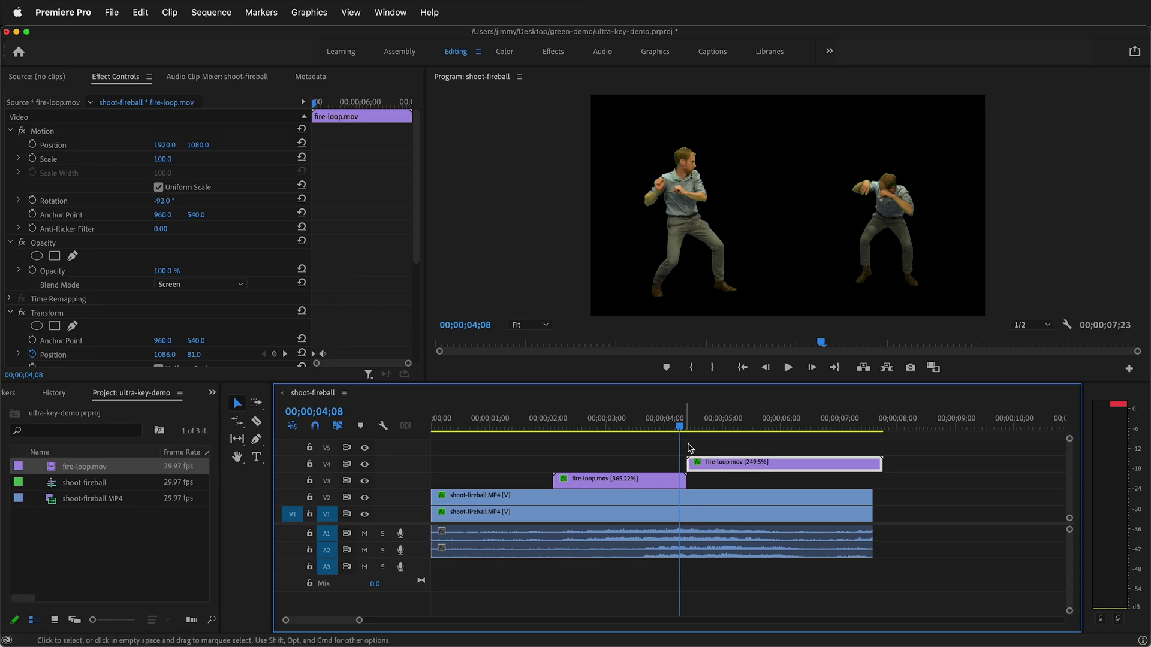
click(686, 429)
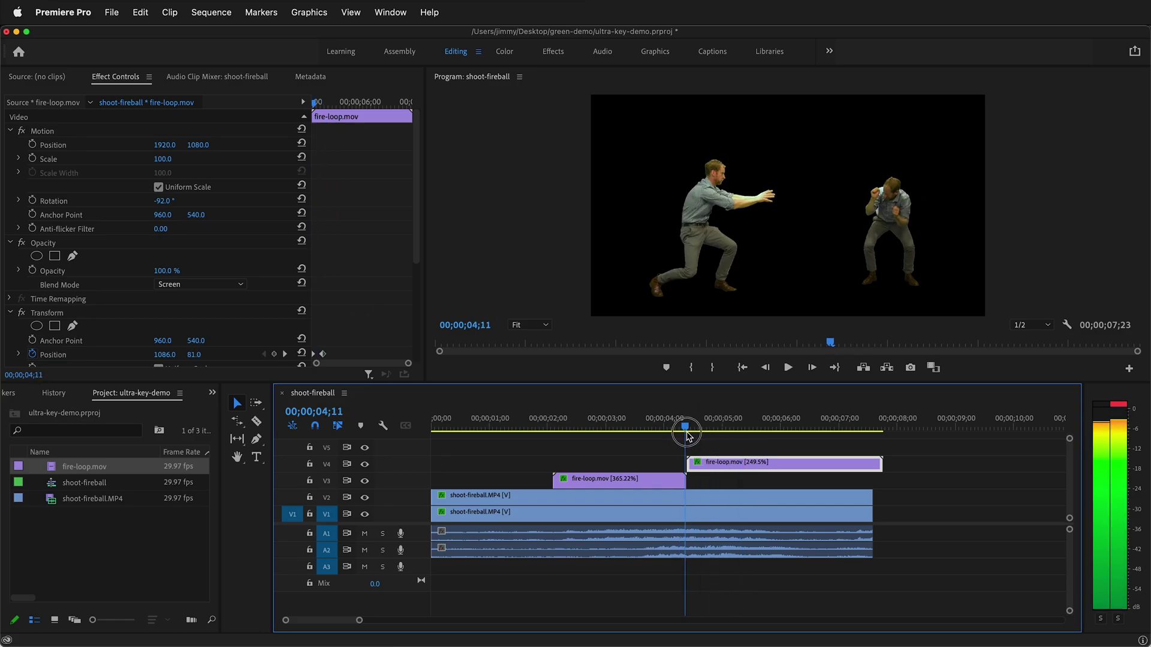
drag(687, 436, 687, 440)
key(space)
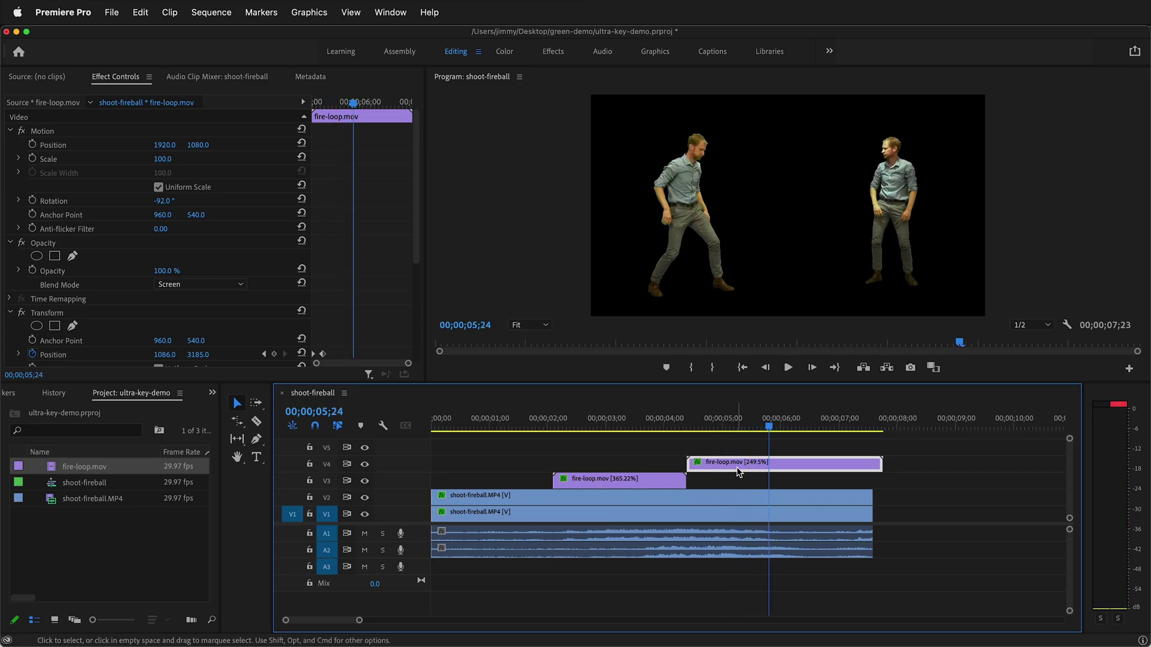
Drag the first fireball's end Position keyframe earlier for a faster flight, then replay it
click(553, 423)
click(588, 485)
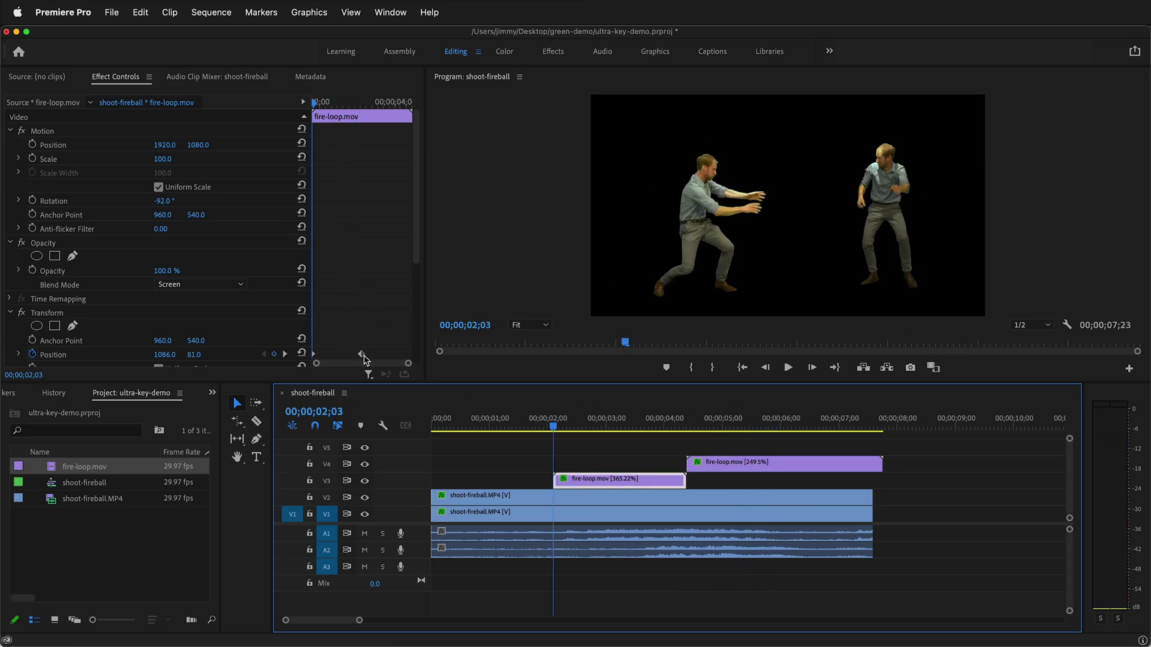
drag(364, 359, 343, 359)
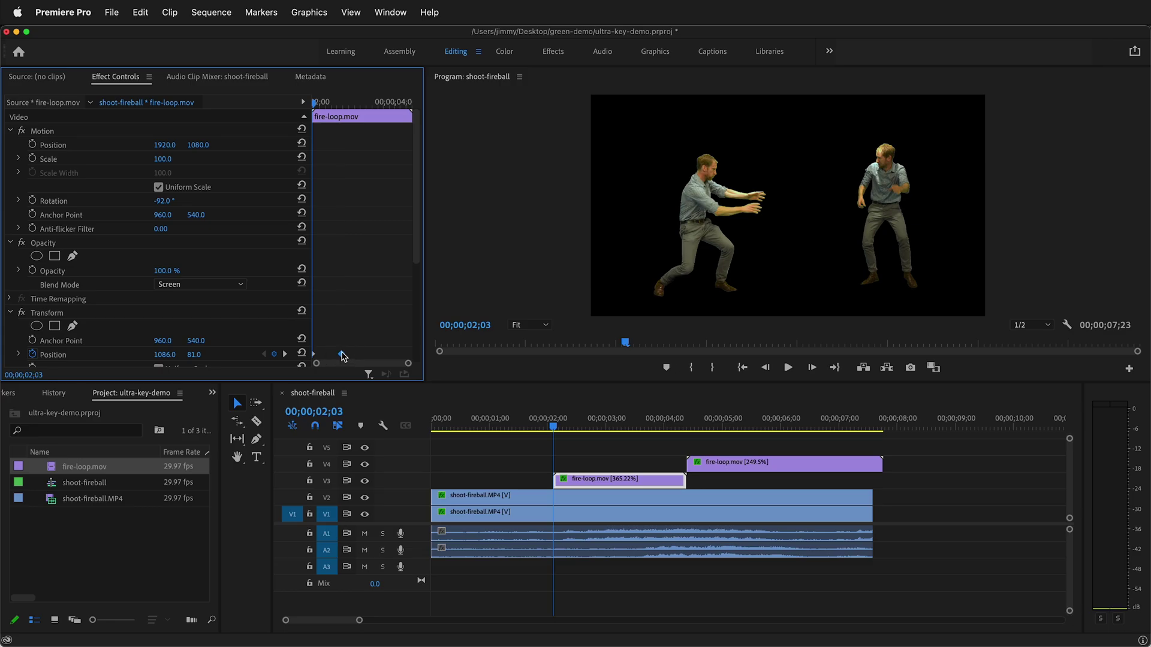
key(space)
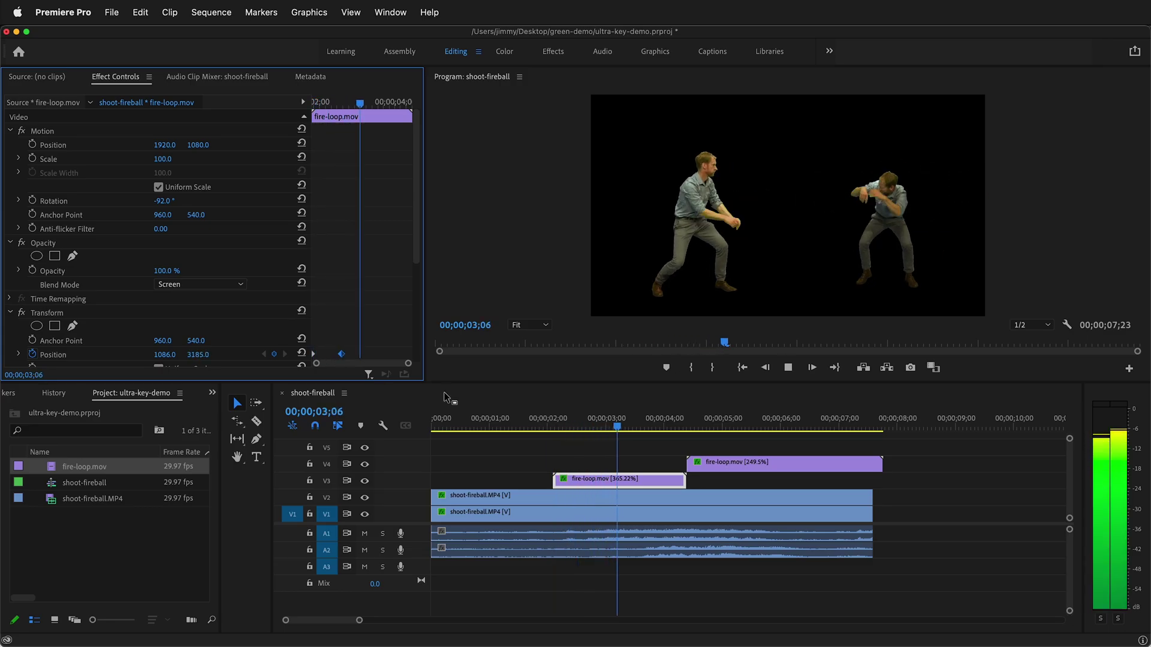
click(546, 426)
key(space)
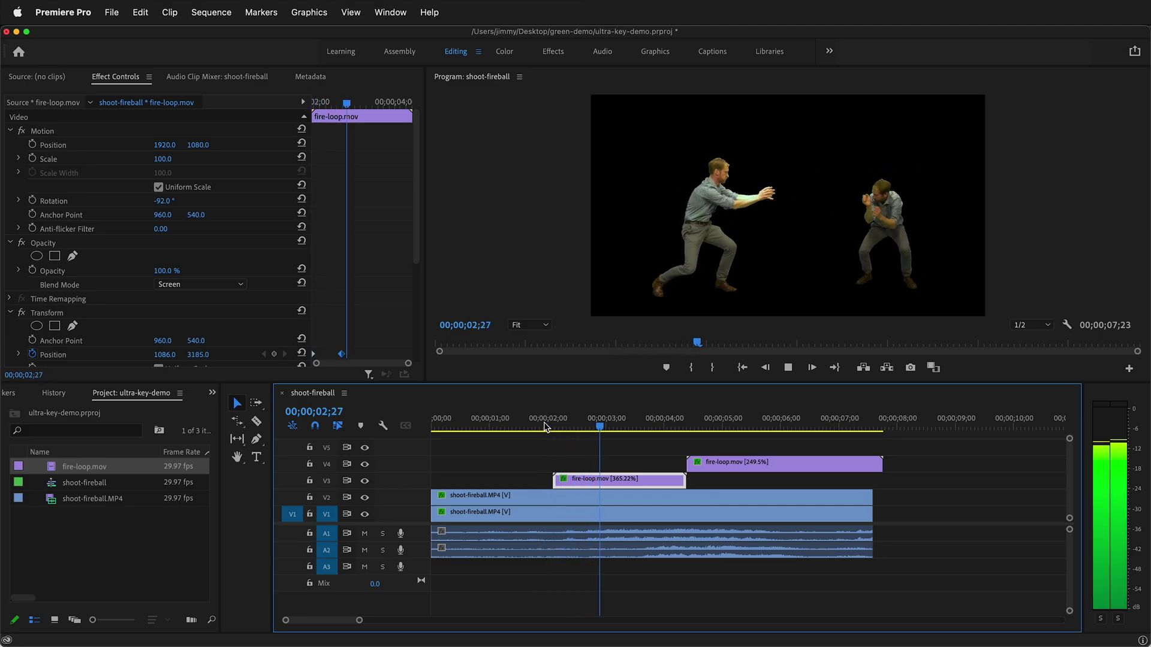
key(space)
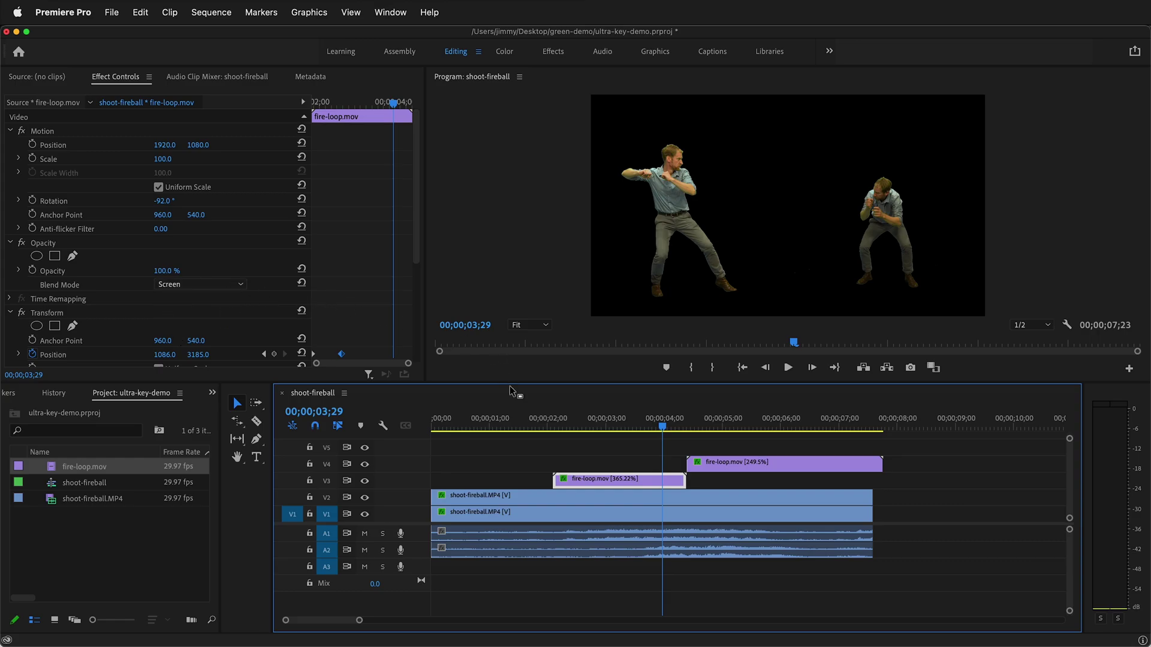
drag(589, 432, 563, 428)
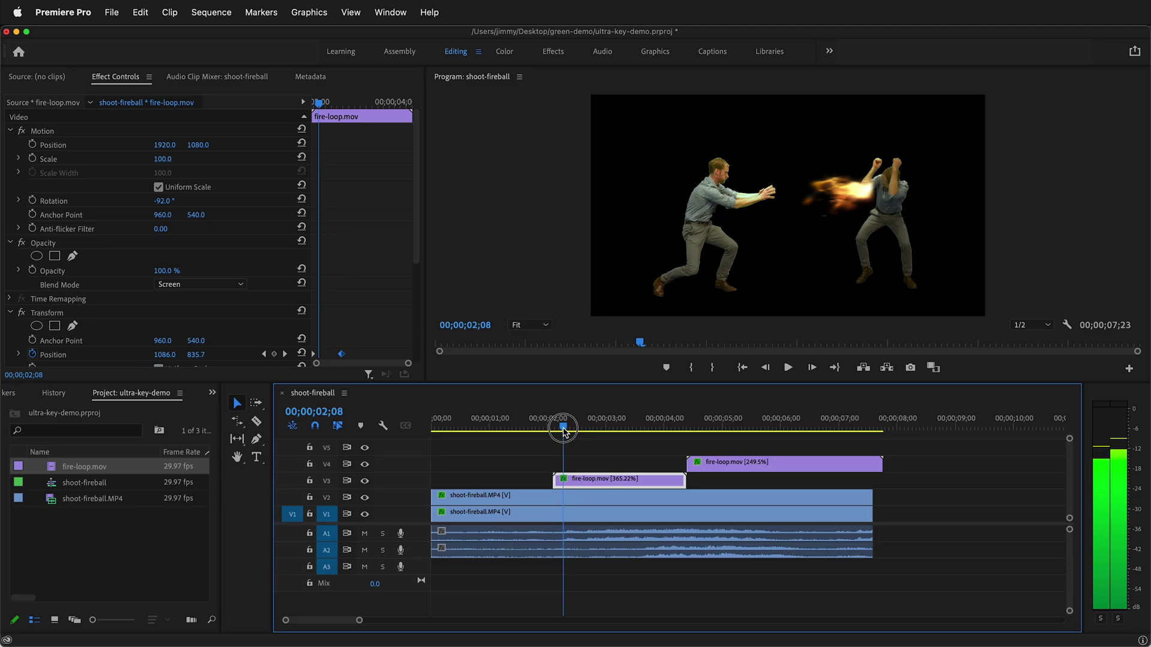
Switch the V3 fire clip's Opacity blend mode from Screen to Linear Dodge (Add)
click(238, 286)
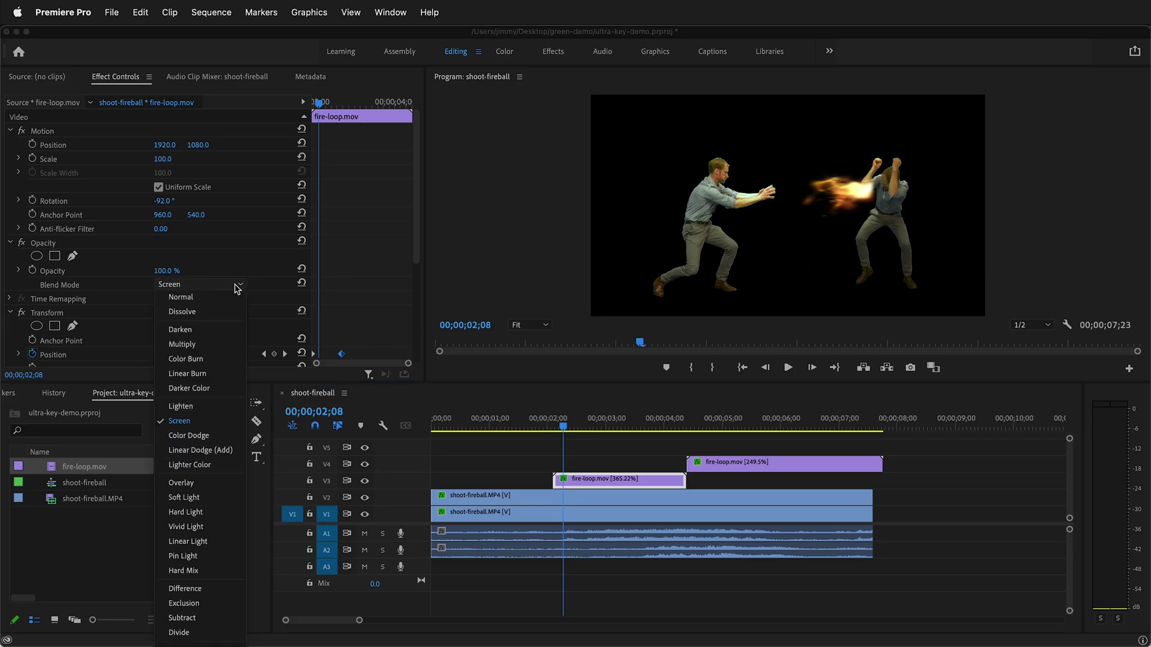
click(217, 457)
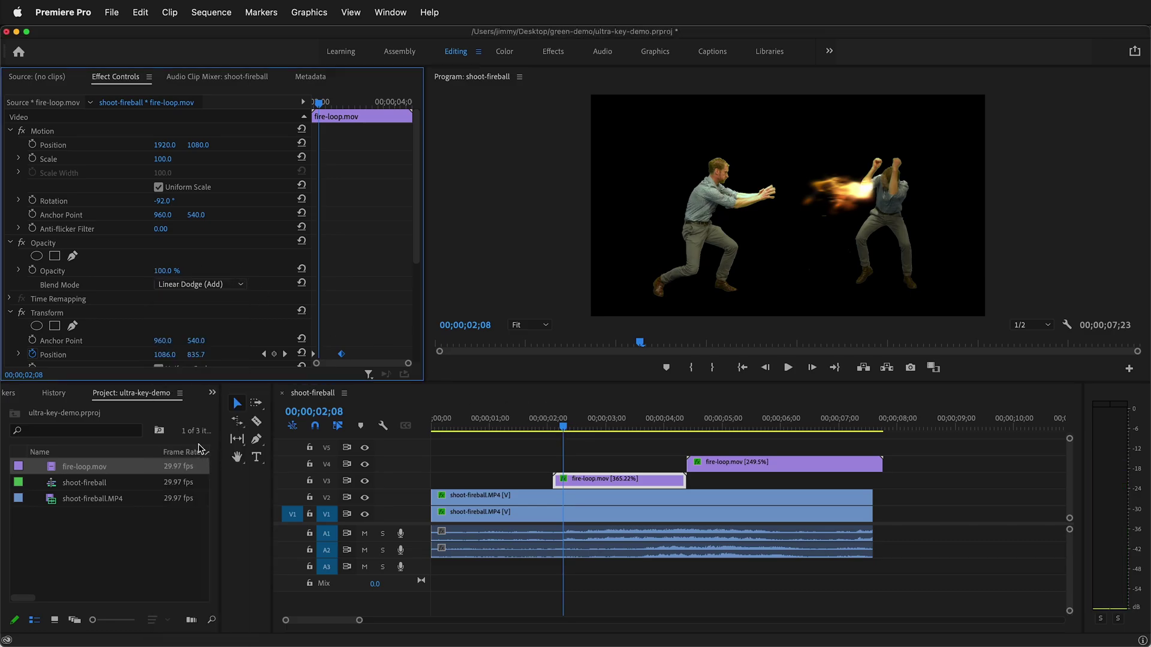
mouse_move(559, 431)
mouse_down()
mouse_move(595, 427)
mouse_move(552, 433)
mouse_move(566, 435)
mouse_up()
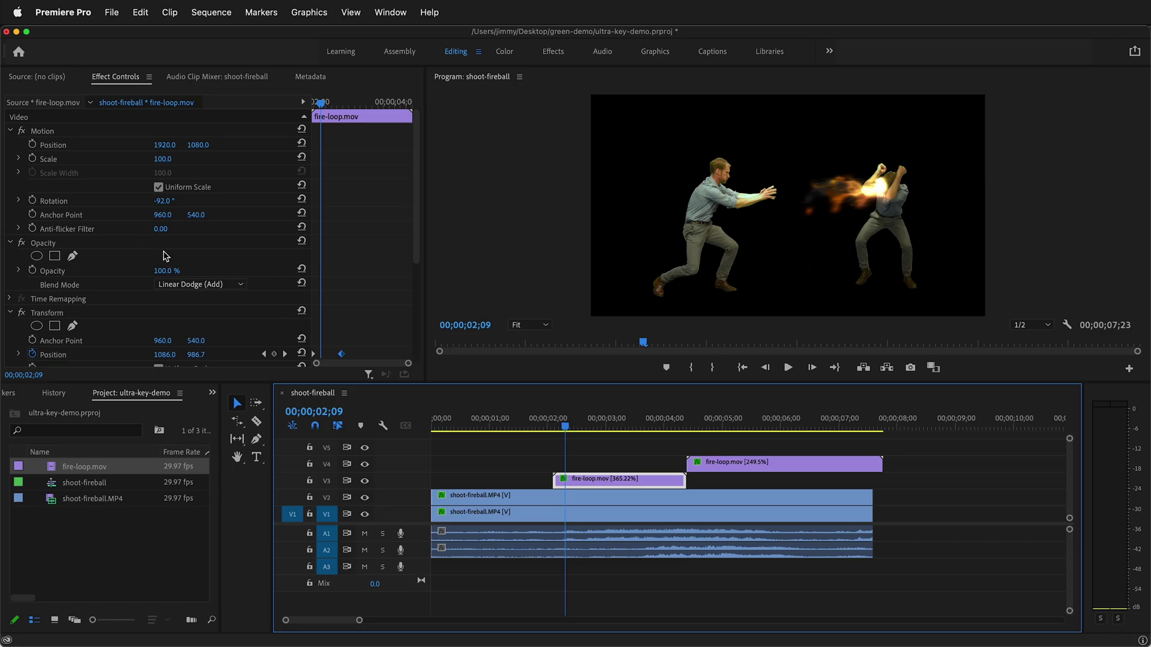
Compare Screen against Linear Dodge (Add) on the first fireball, keeping Linear Dodge (Add)
click(240, 286)
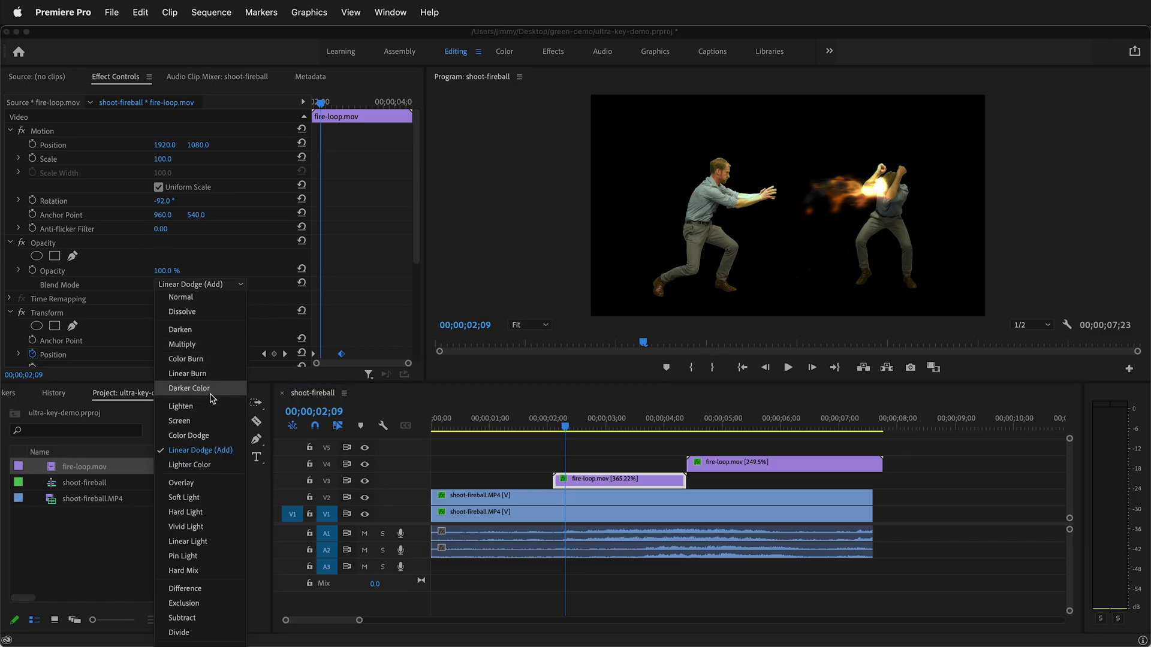
click(208, 422)
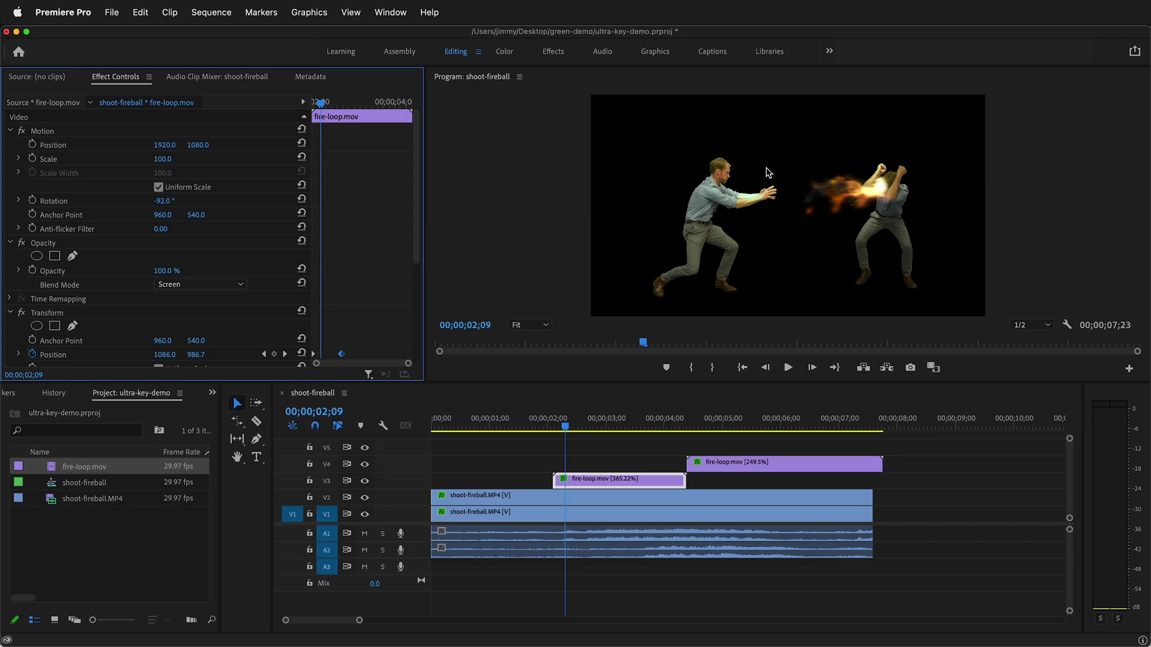
click(239, 286)
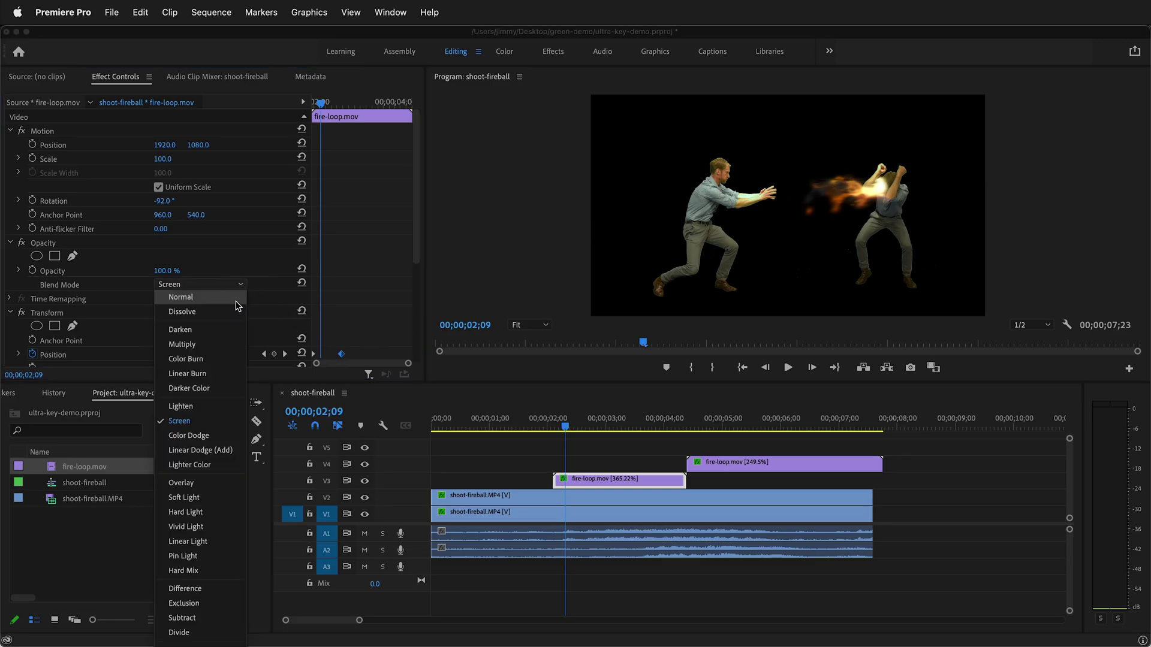
click(225, 450)
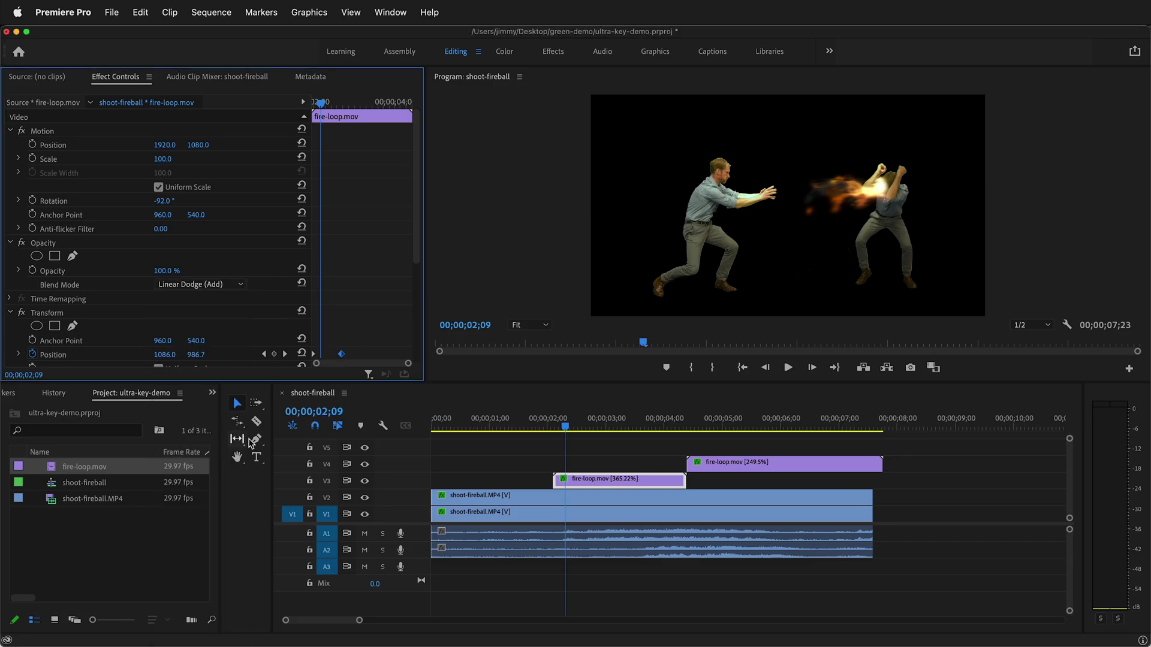
Set the V4 fire-loop clip's blend mode to Linear Dodge (Add) and play the shot from 01;10
click(726, 425)
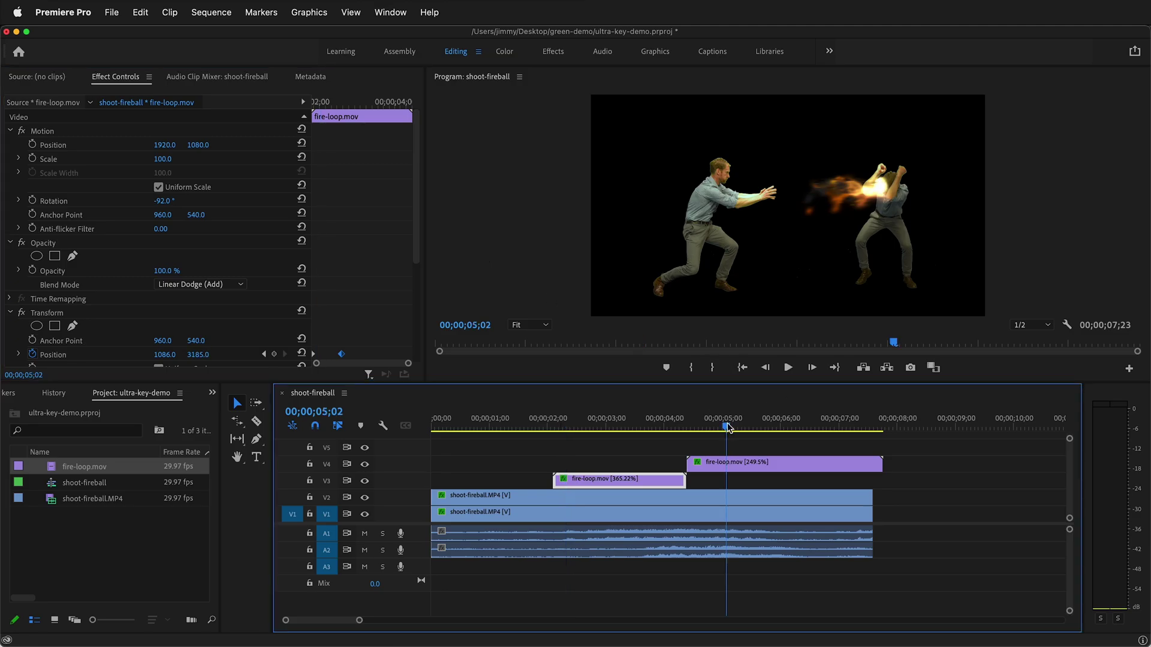
click(740, 462)
click(233, 285)
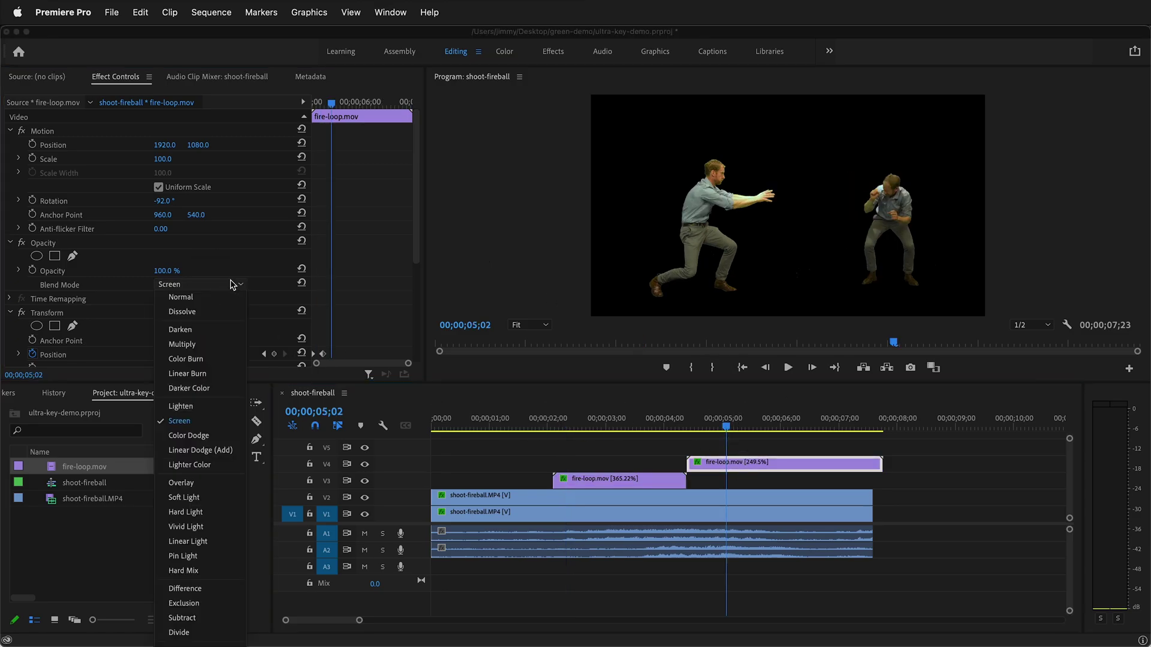
click(206, 451)
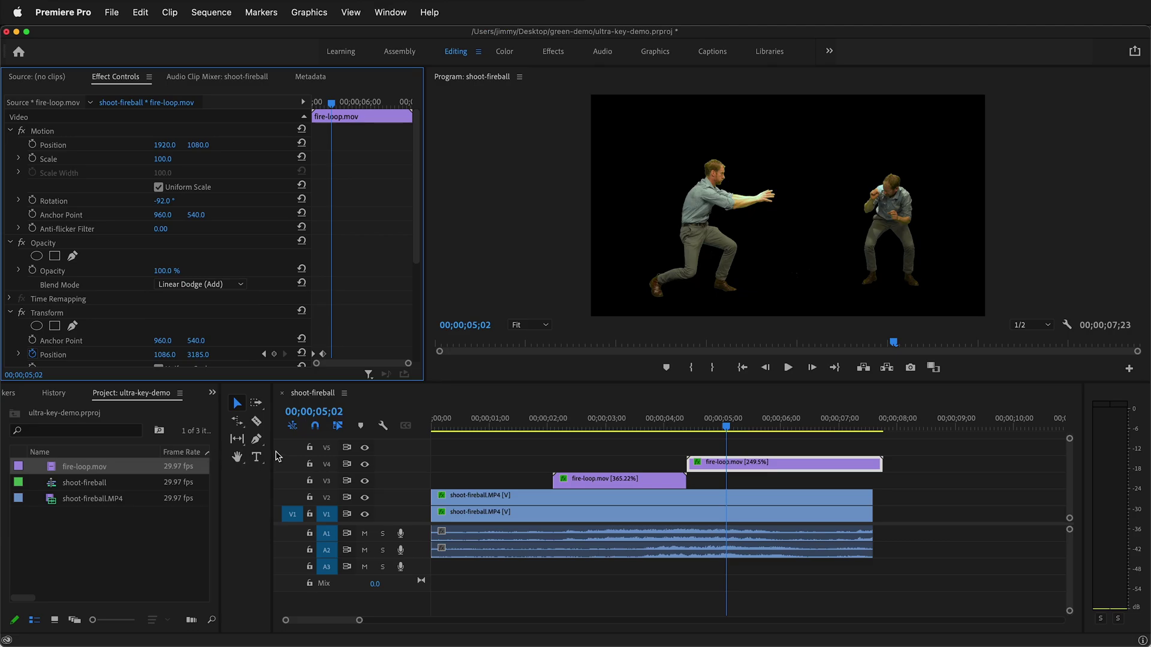
click(509, 423)
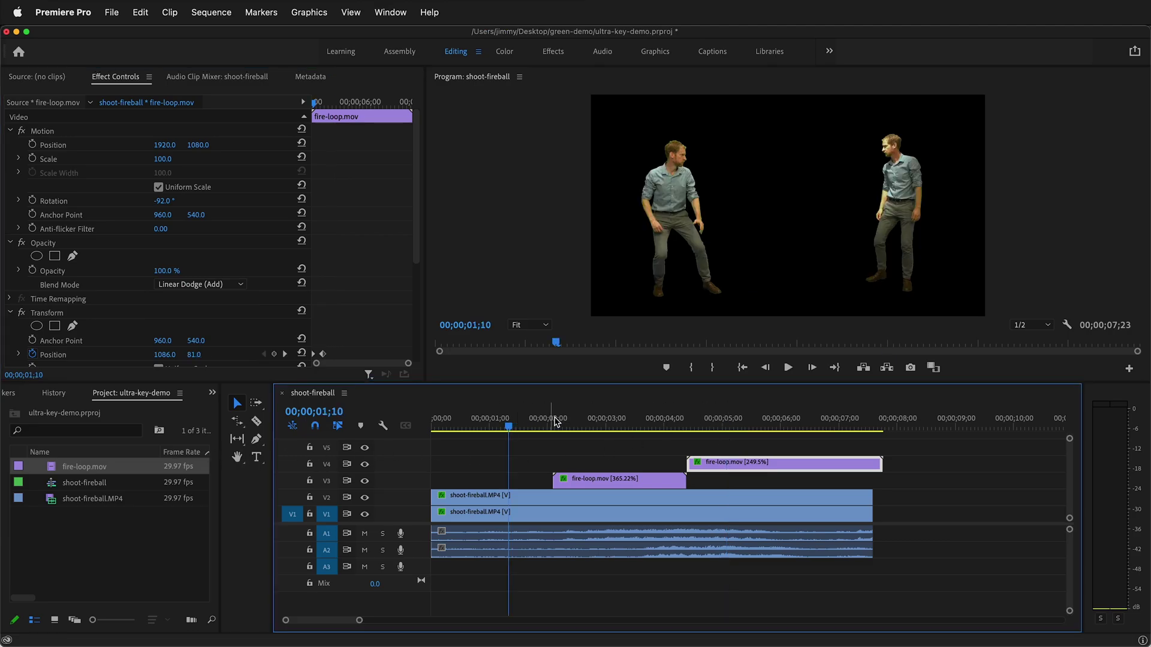
key(space)
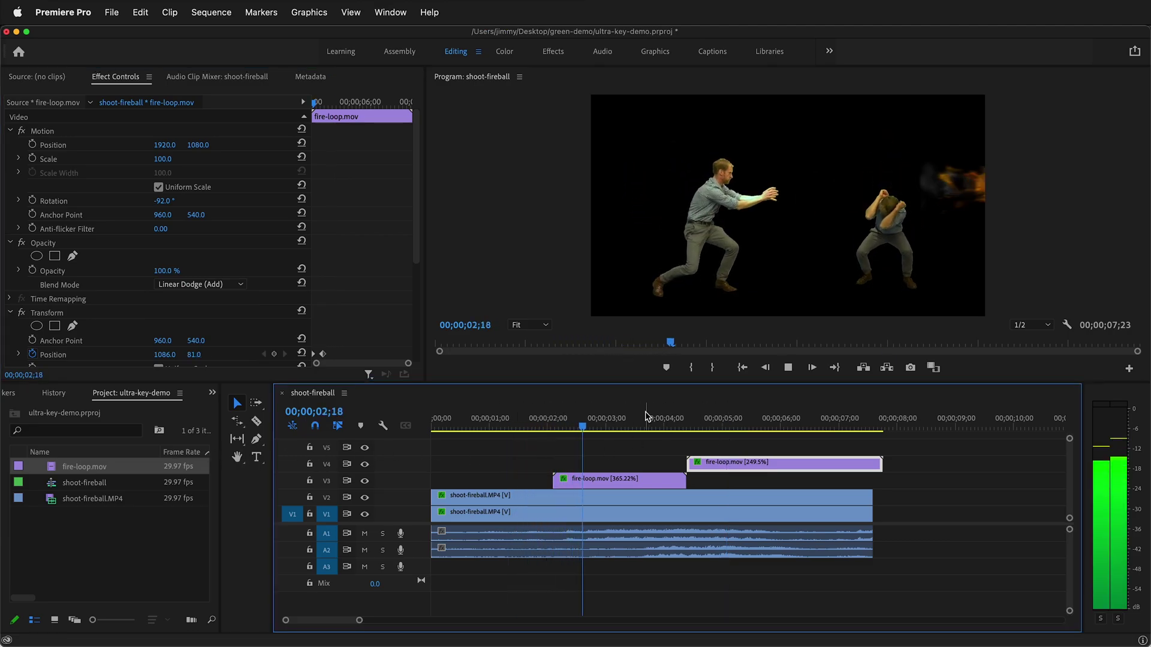